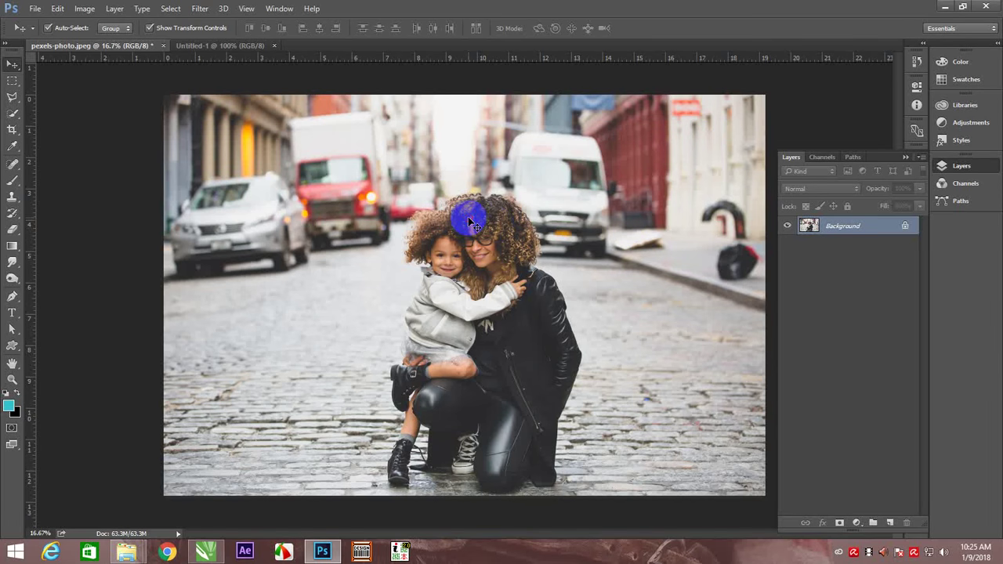
# Step: Duplicate the Background layer and set the Background copy's blend mode to Overlay
pyautogui.moveTo(883, 231)
pyautogui.mouseDown()
pyautogui.moveTo(906, 339)
pyautogui.moveTo(902, 506)
pyautogui.moveTo(890, 522)
pyautogui.mouseUp()
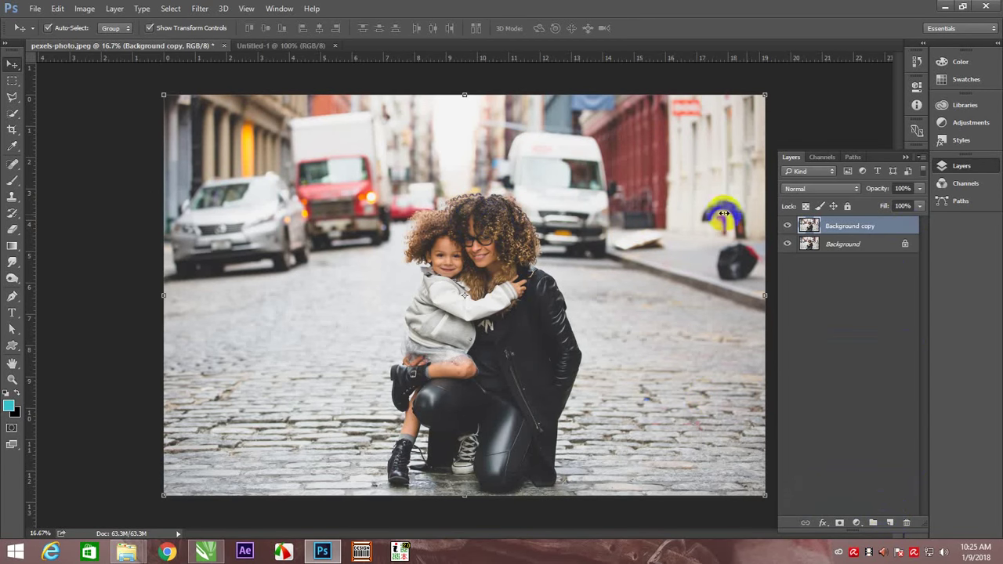
pyautogui.click(841, 191)
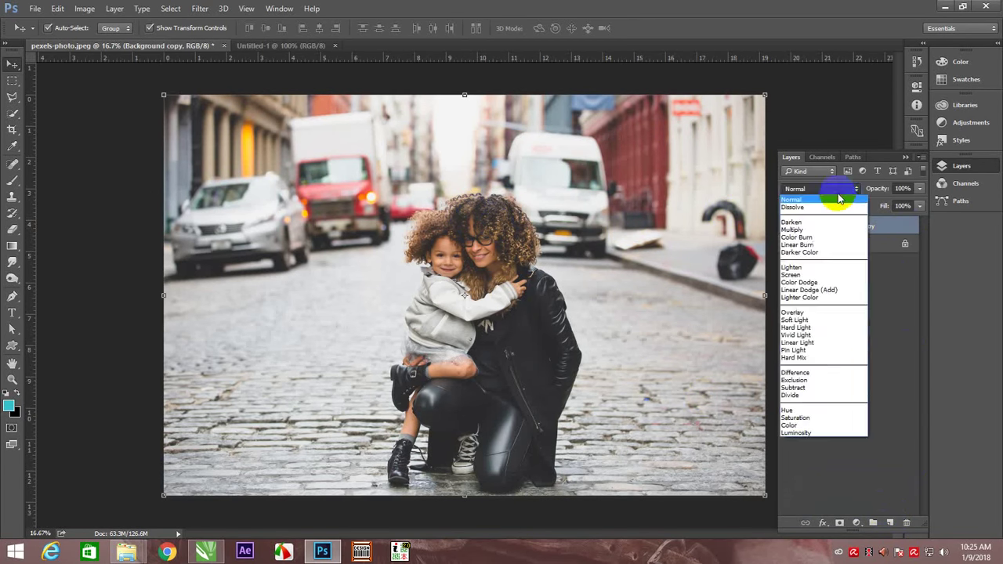
pyautogui.click(804, 315)
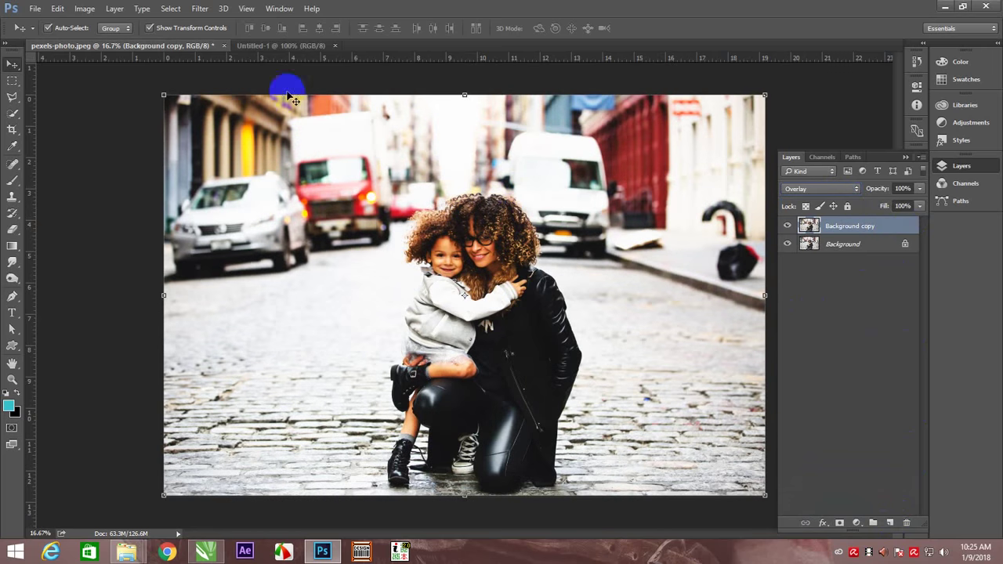
pyautogui.click(202, 10)
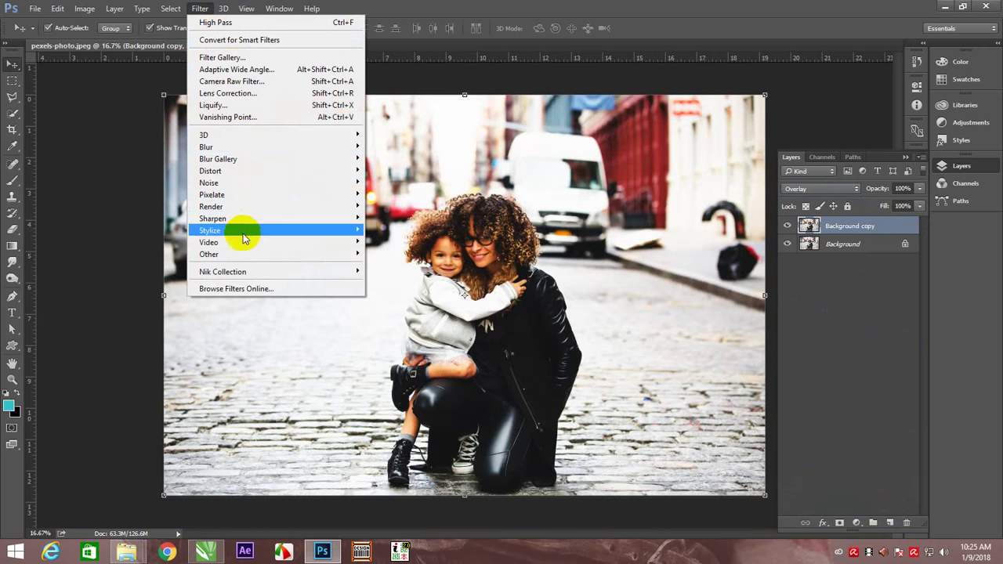
# Step: Run a High Pass filter with a 33.2-pixel radius on the Background copy
pyautogui.moveTo(210, 254)
pyautogui.click(411, 266)
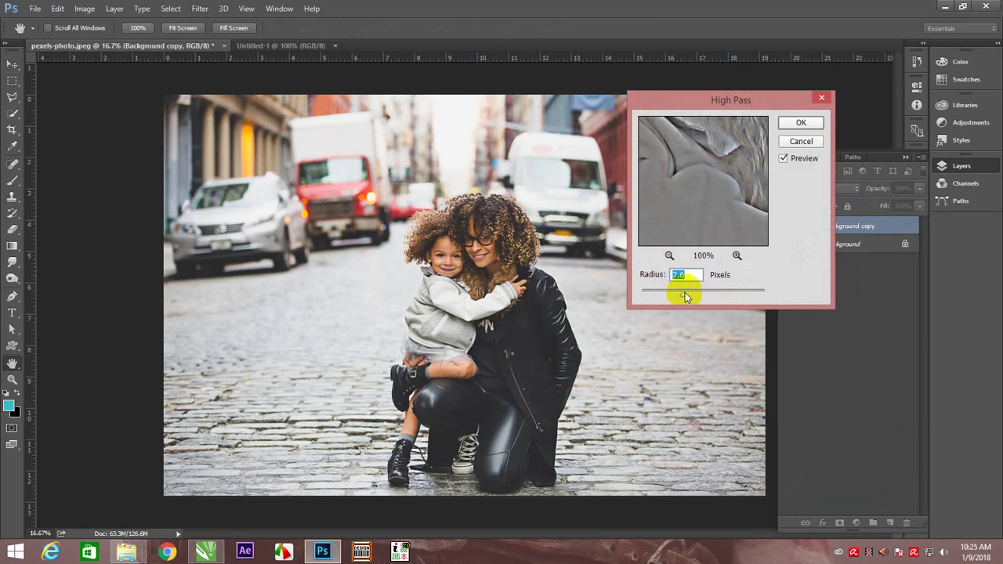
pyautogui.moveTo(684, 294); pyautogui.dragTo(697, 295)
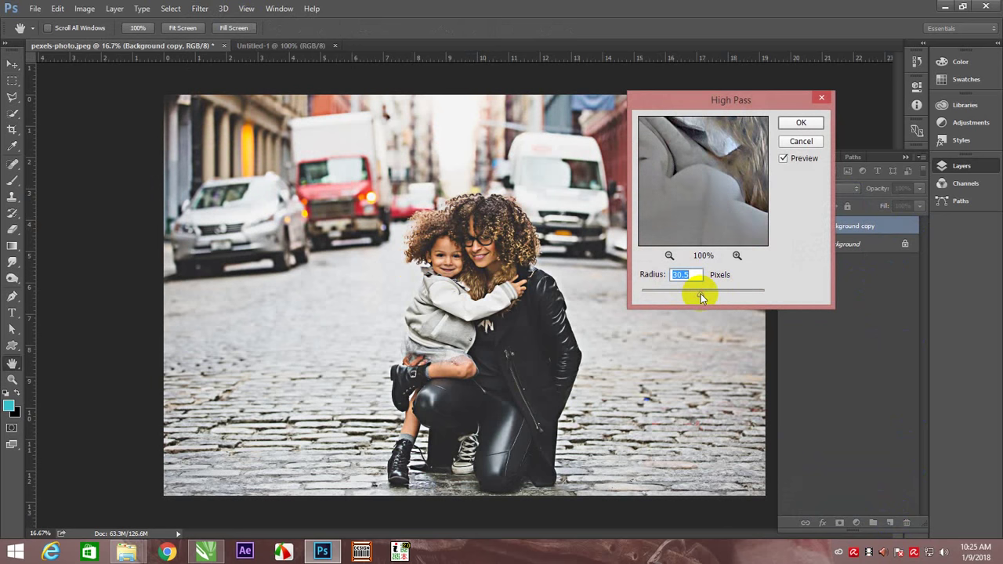
pyautogui.moveTo(701, 293); pyautogui.dragTo(701, 294)
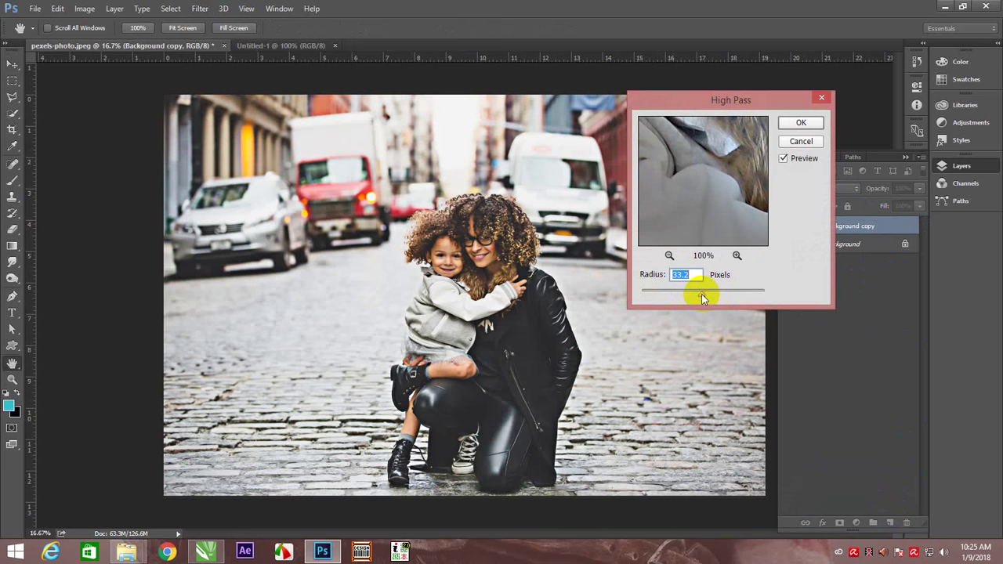
pyautogui.click(801, 124)
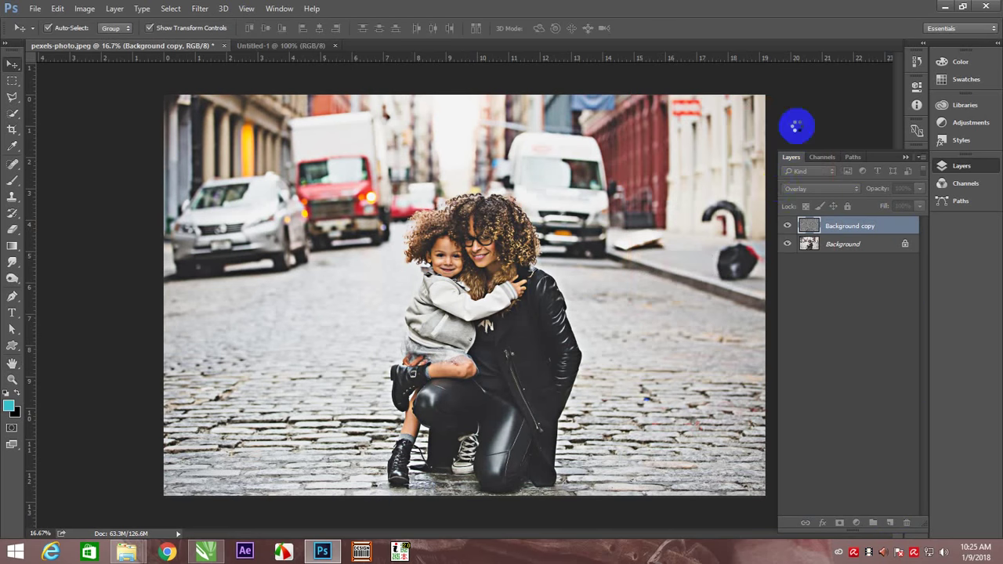
# Step: Fit the photo on screen and reselect the Background copy layer
pyautogui.rightClick(513, 237)
pyautogui.click(536, 243)
pyautogui.click(841, 308)
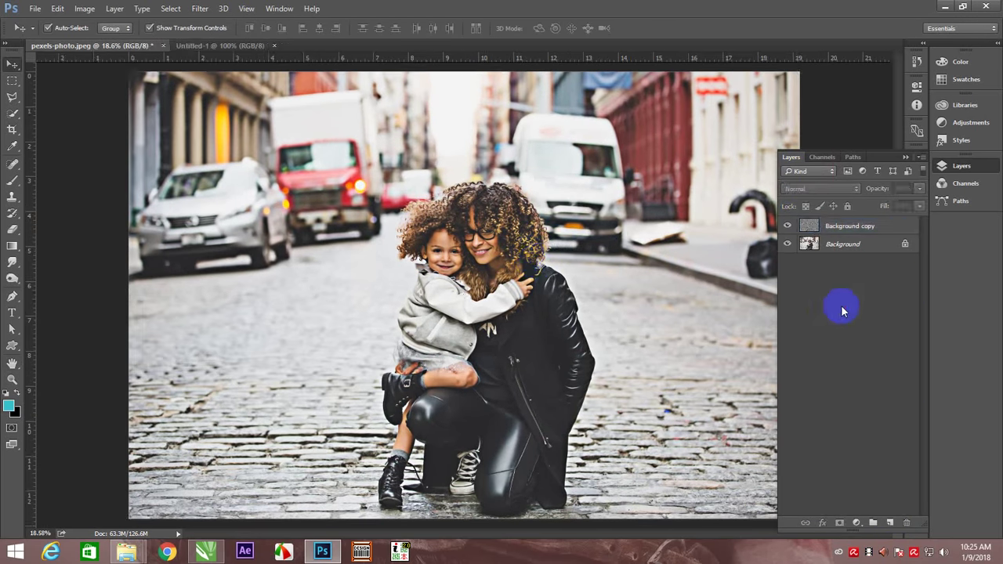
pyautogui.click(862, 228)
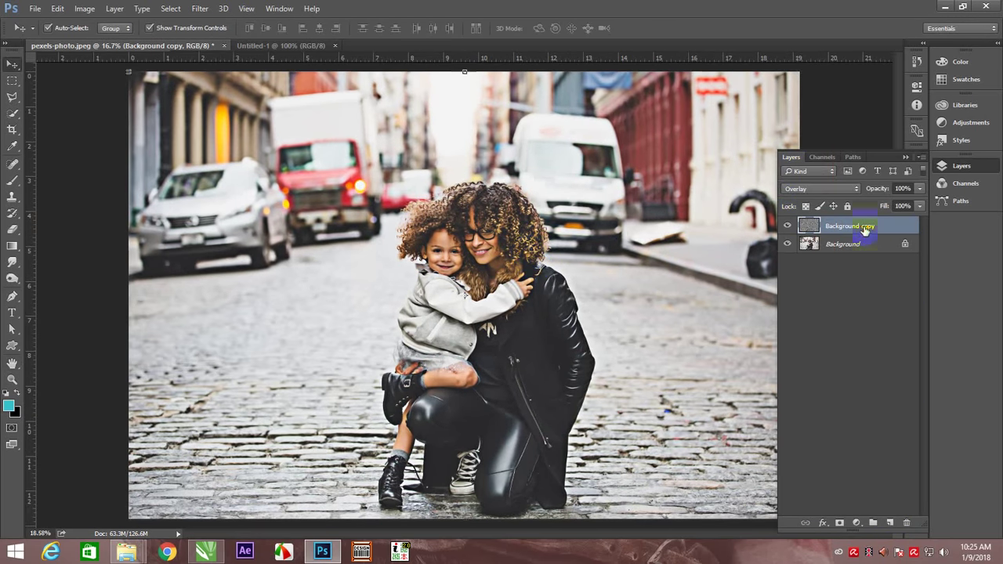
# Step: Add a Gradient Fill layer and set its gradient's left stop to black
pyautogui.click(858, 523)
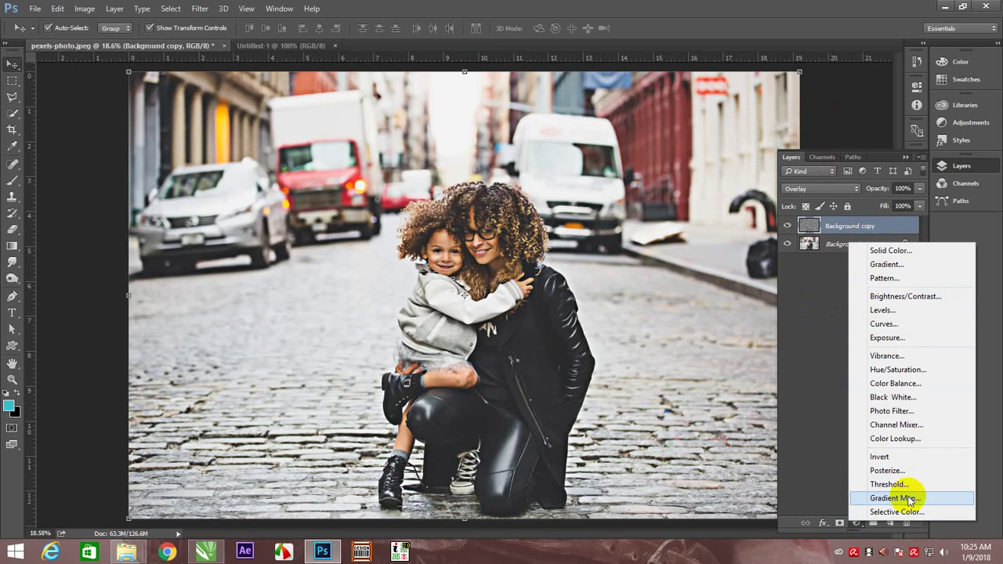
pyautogui.click(922, 265)
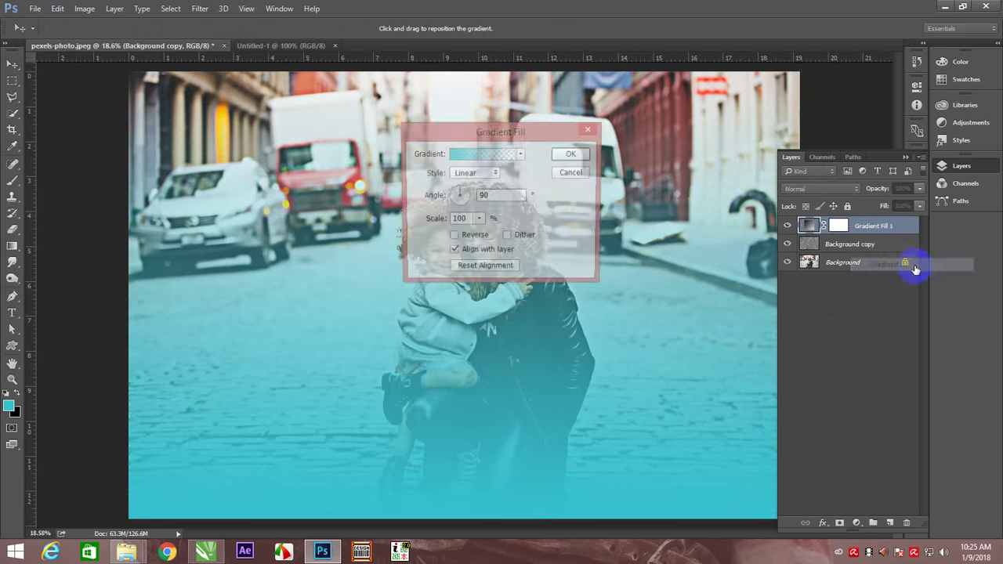
pyautogui.click(469, 155)
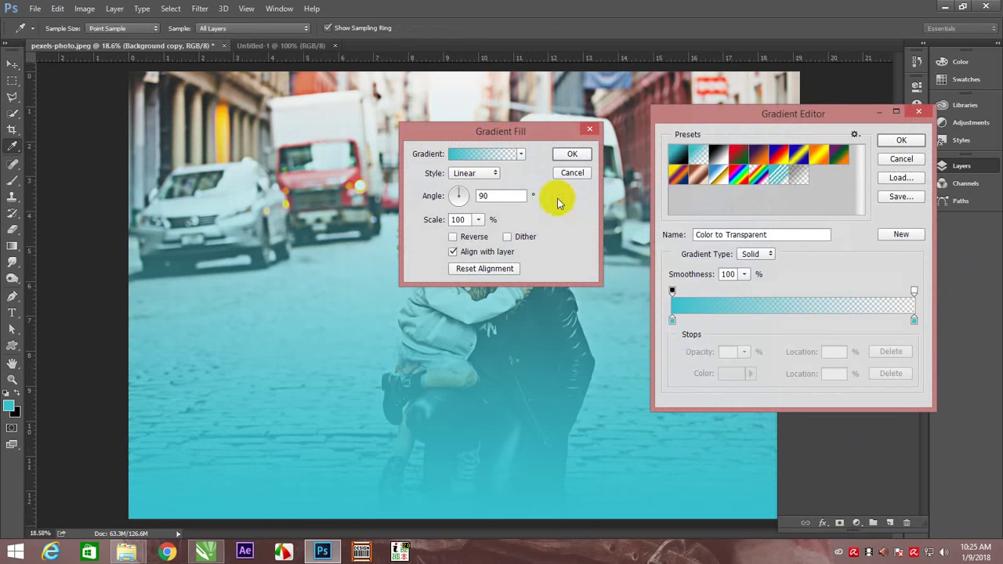
pyautogui.click(671, 320)
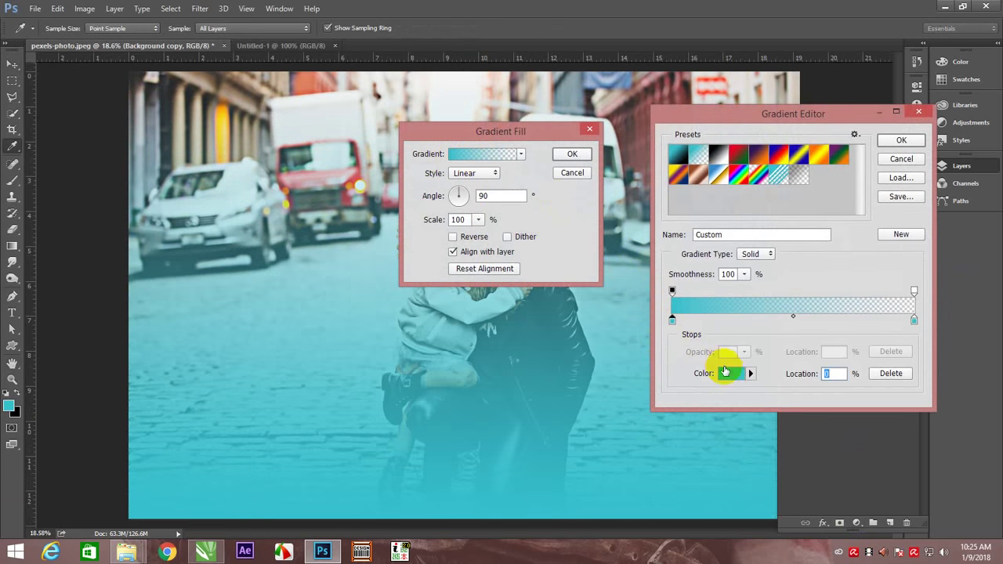
pyautogui.click(730, 373)
pyautogui.moveTo(663, 258); pyautogui.dragTo(622, 306)
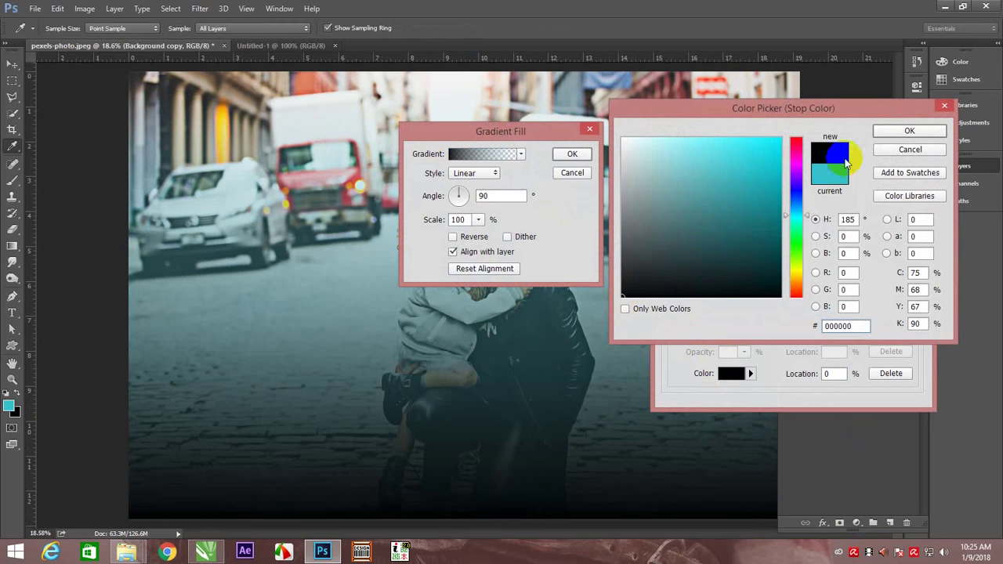
pyautogui.click(906, 133)
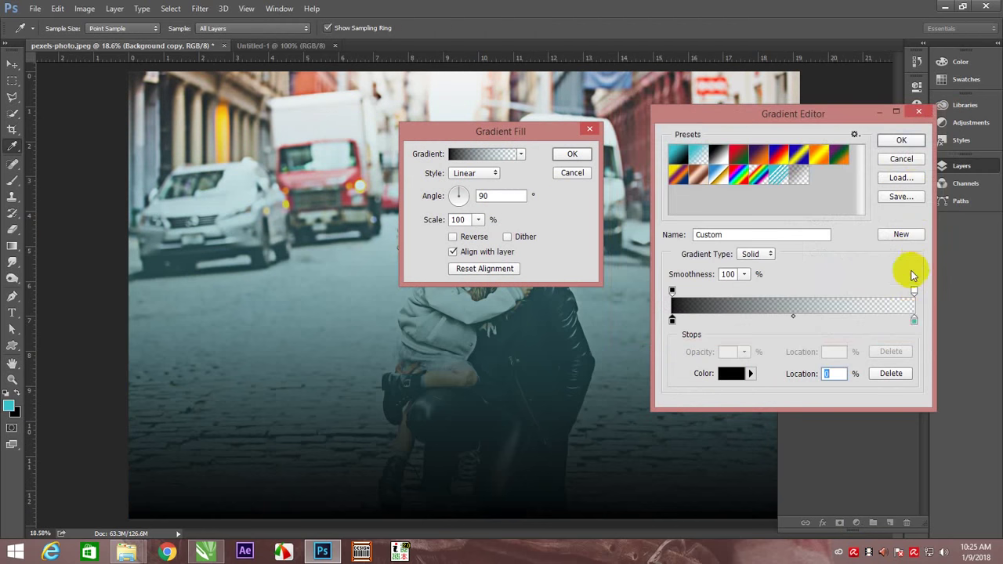
# Step: Remove the cyan stop to leave a black-to-transparent gradient and confirm it
pyautogui.click(915, 322)
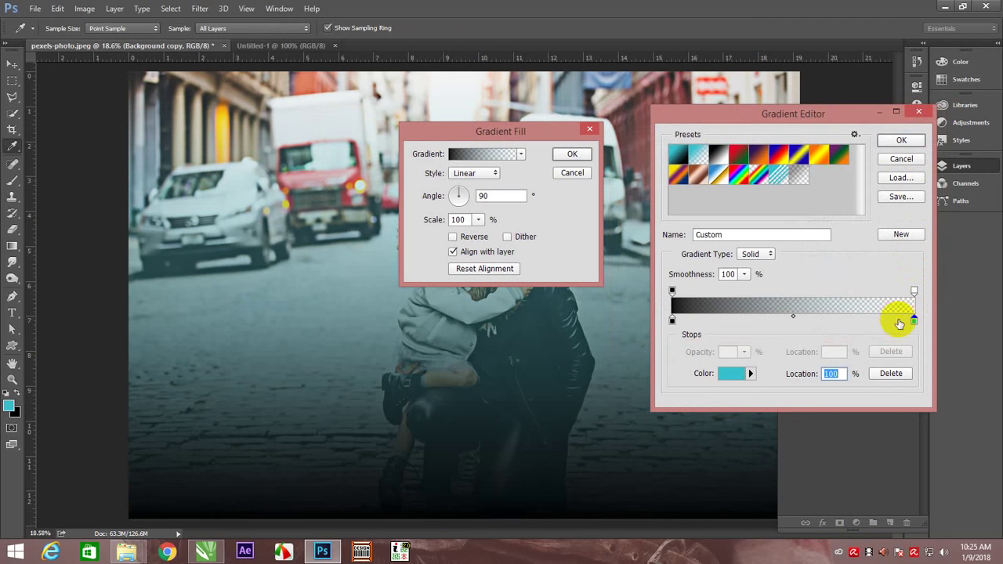
pyautogui.press('BackSpace')
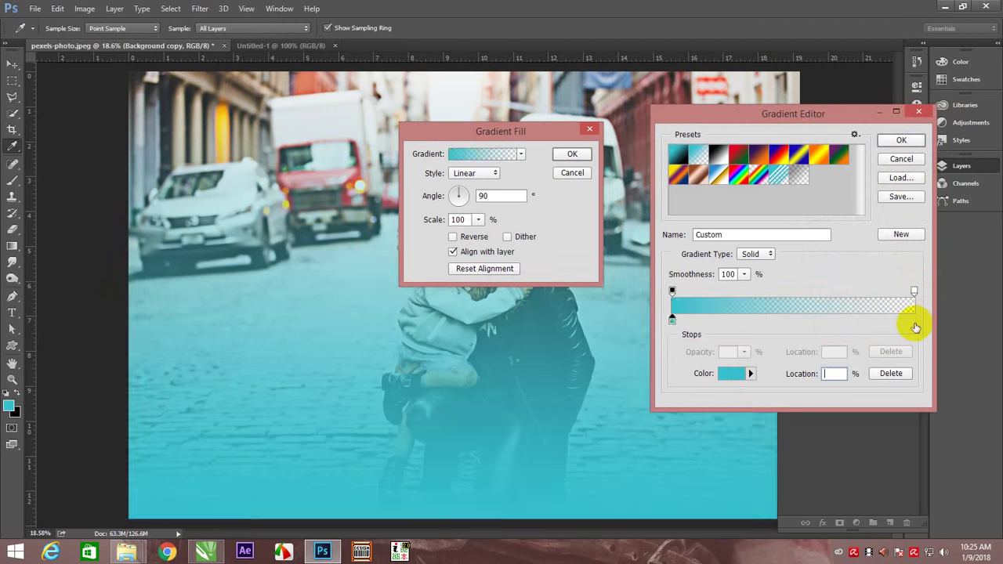
pyautogui.moveTo(672, 320); pyautogui.dragTo(696, 376)
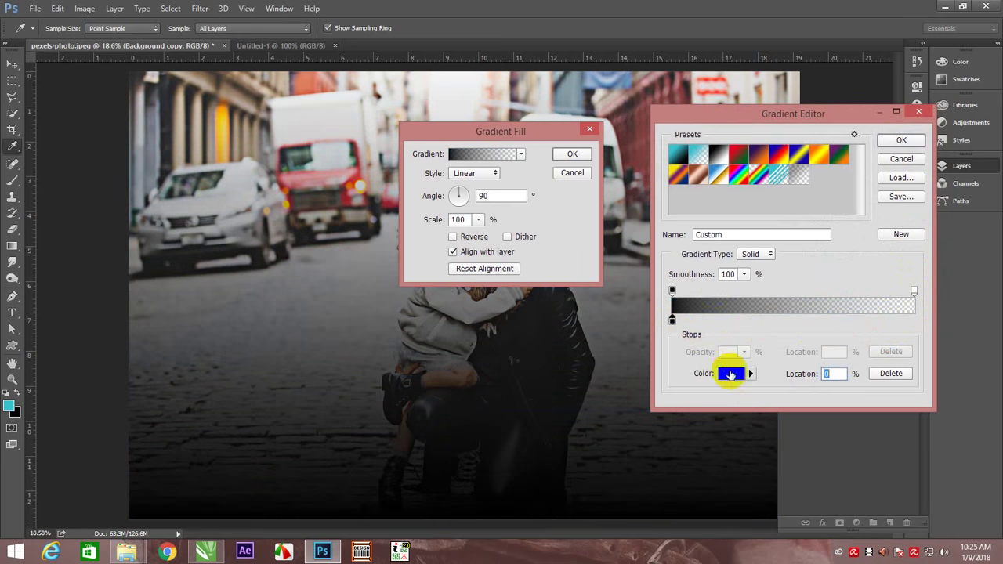
pyautogui.click(901, 141)
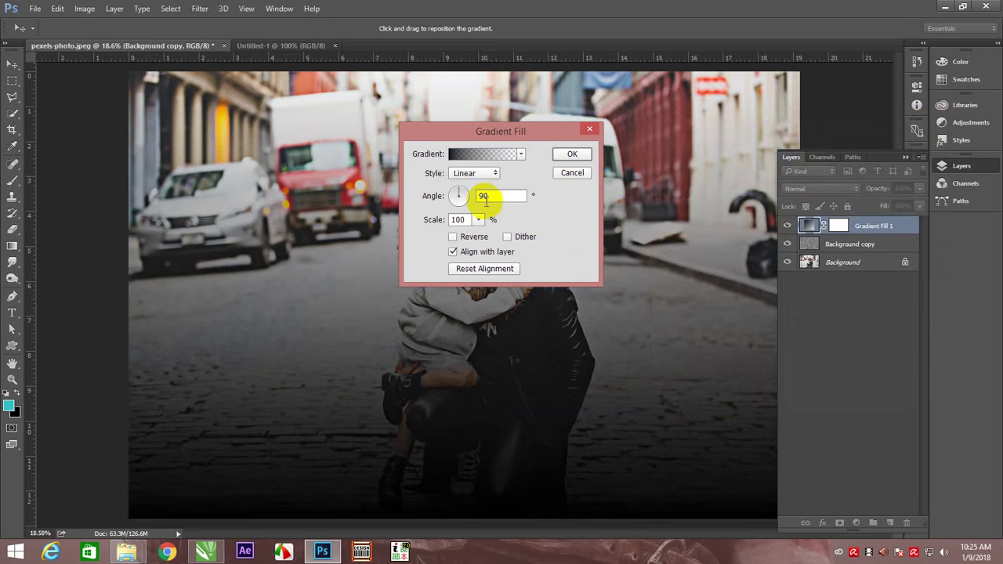
# Step: Set the gradient fill to Reverse, Radial style at about 209% scale, and apply it
pyautogui.click(453, 237)
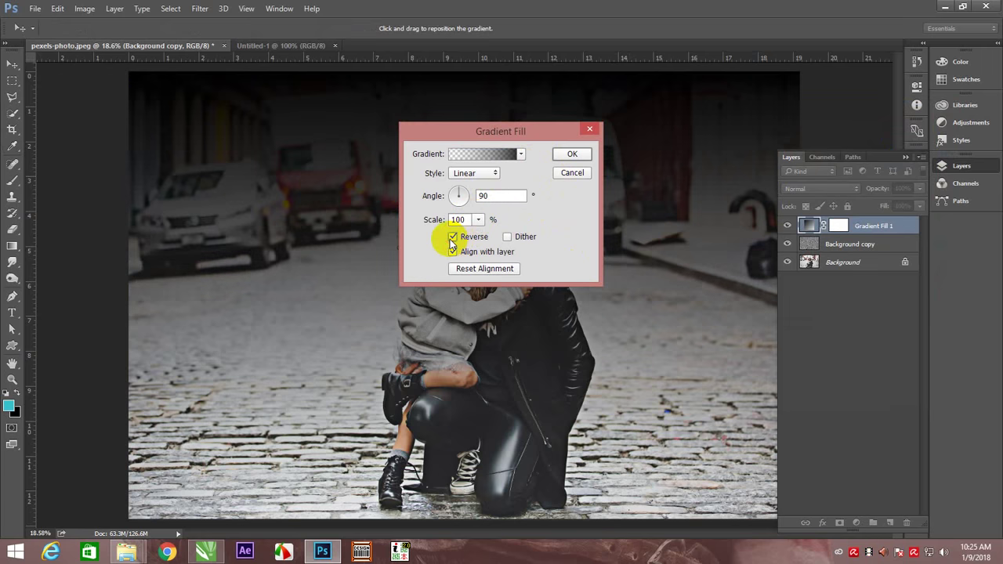
pyautogui.click(470, 173)
pyautogui.click(476, 198)
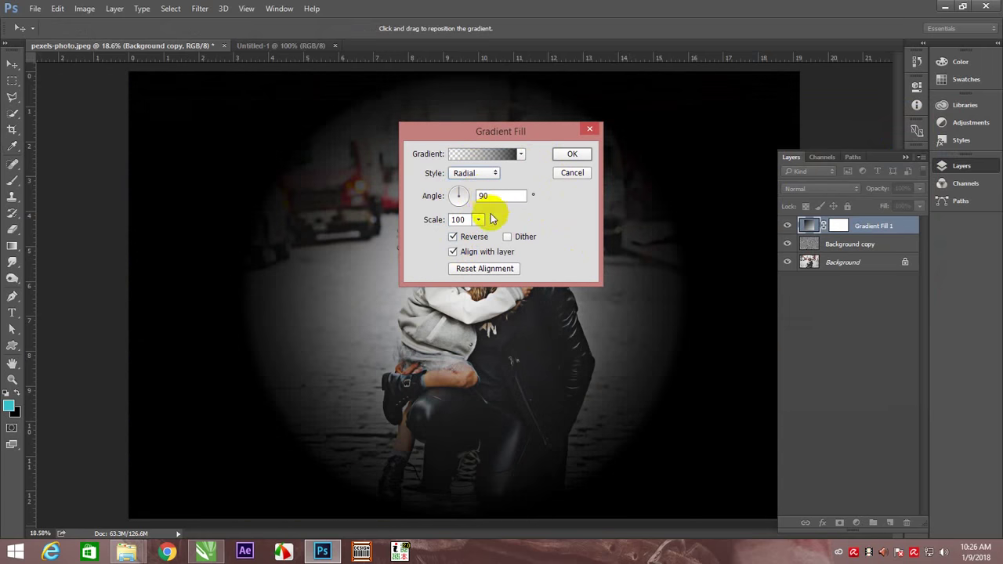
pyautogui.click(485, 220)
pyautogui.moveTo(484, 219); pyautogui.dragTo(484, 241)
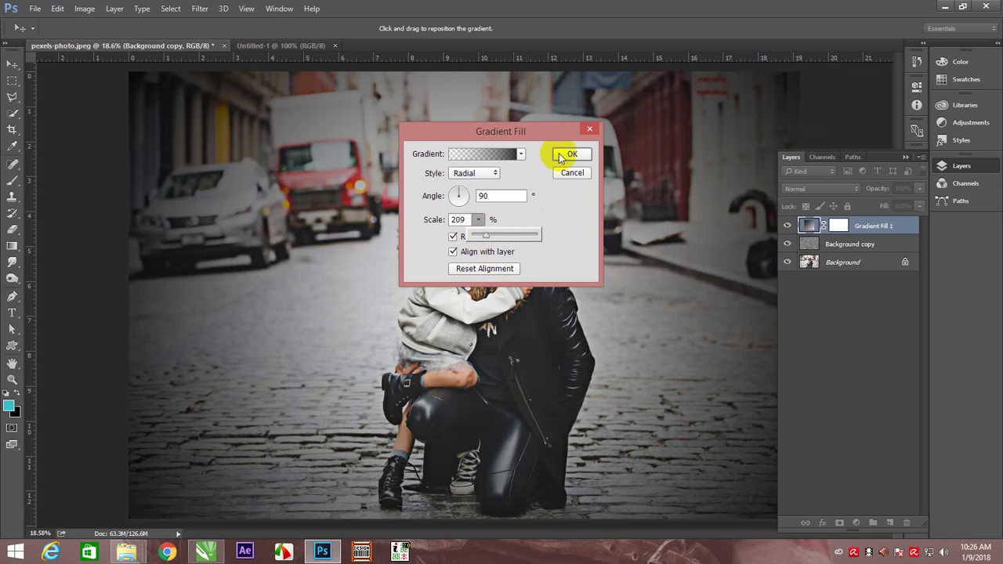
pyautogui.click(565, 155)
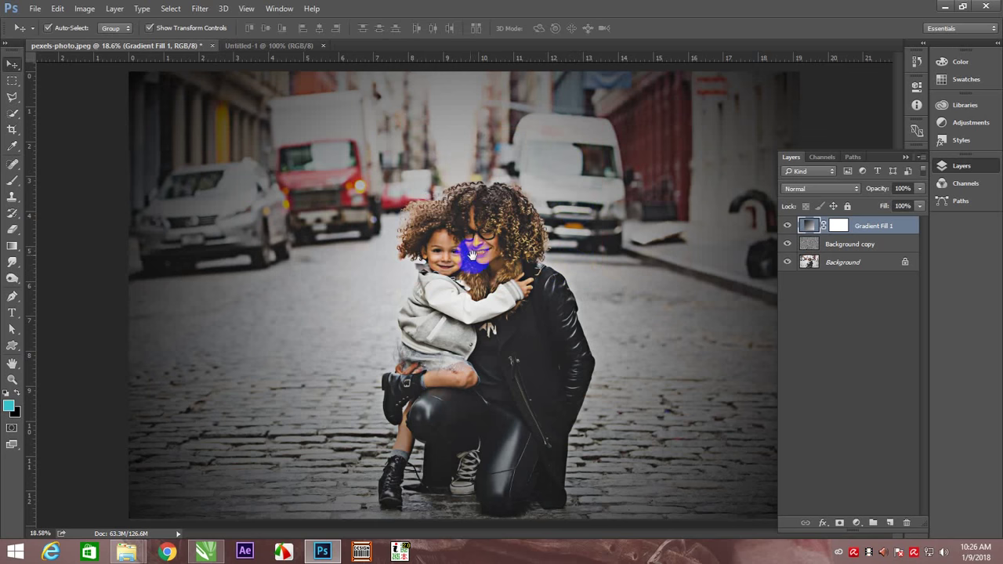
# Step: Fit the photo on screen and select the Gradient Fill 1 layer
pyautogui.rightClick(456, 229)
pyautogui.click(458, 235)
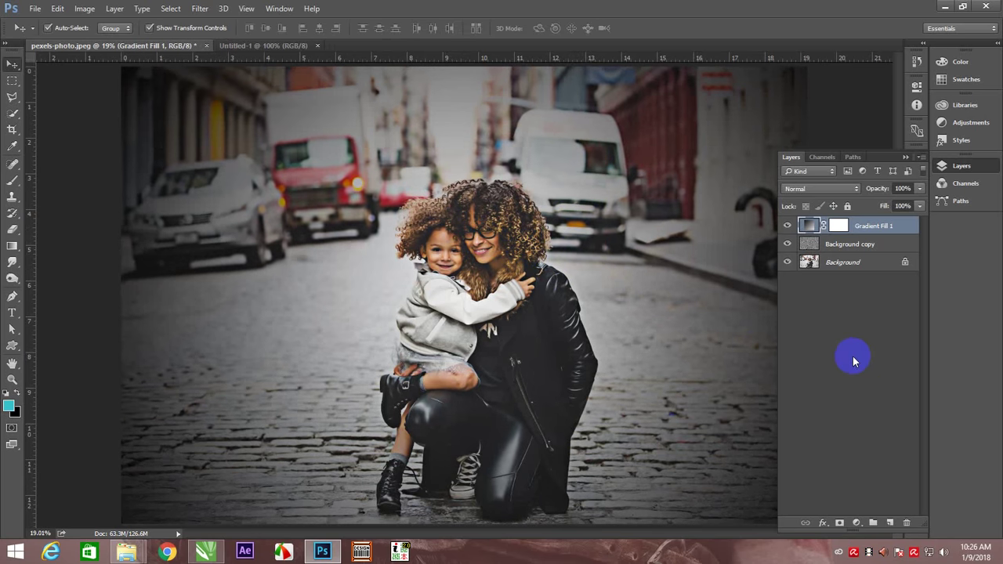
pyautogui.click(853, 357)
pyautogui.click(893, 229)
# Step: Add a Vibrance adjustment layer with Vibrance -23 and Saturation -10
pyautogui.click(857, 522)
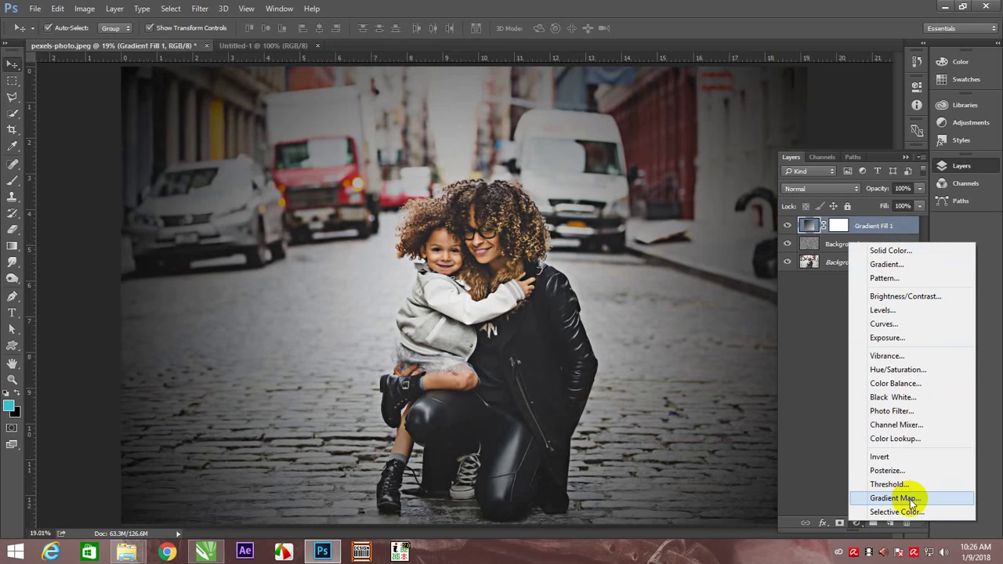
pyautogui.click(909, 355)
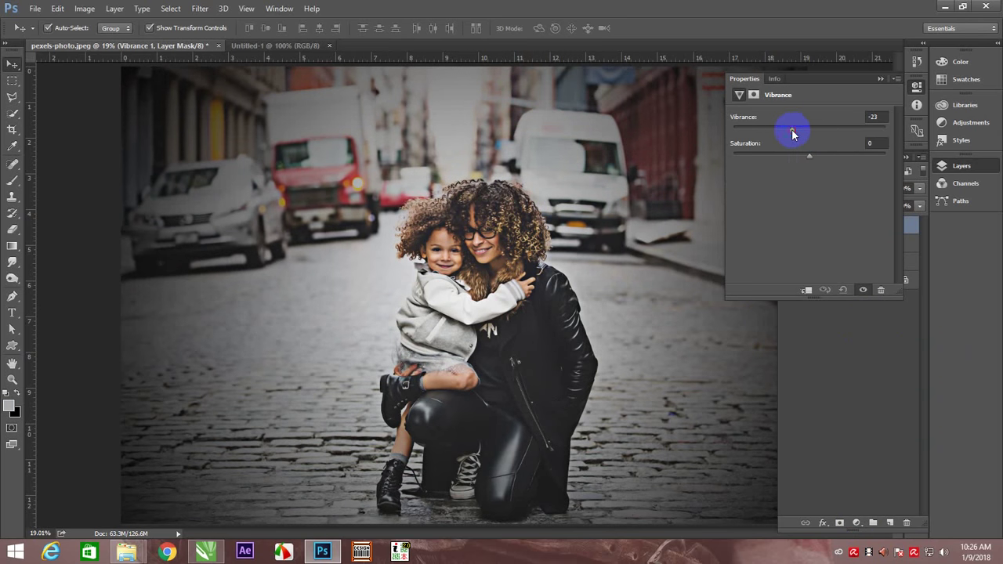
pyautogui.moveTo(809, 155); pyautogui.dragTo(794, 161)
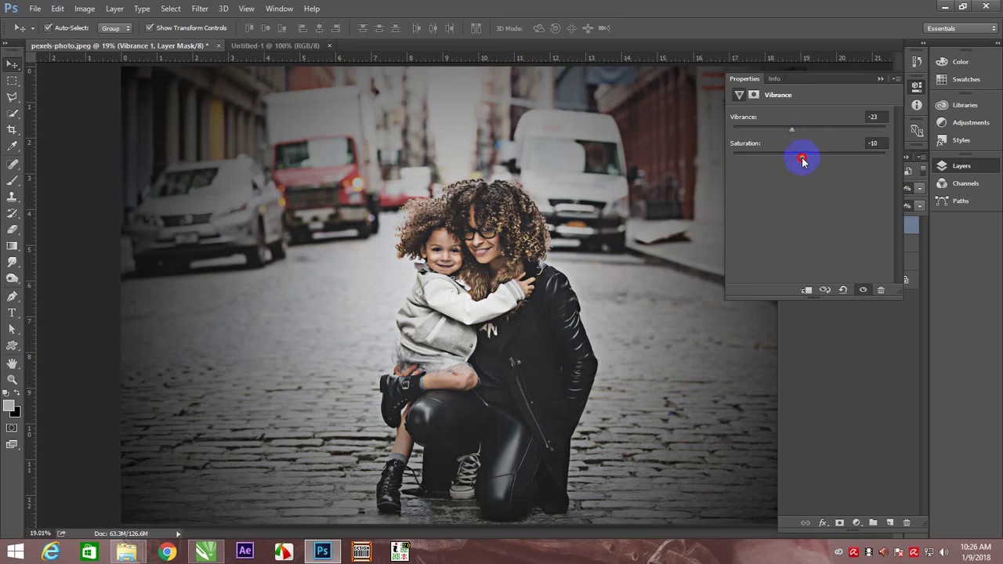
pyautogui.moveTo(803, 161); pyautogui.dragTo(800, 156)
pyautogui.click(881, 79)
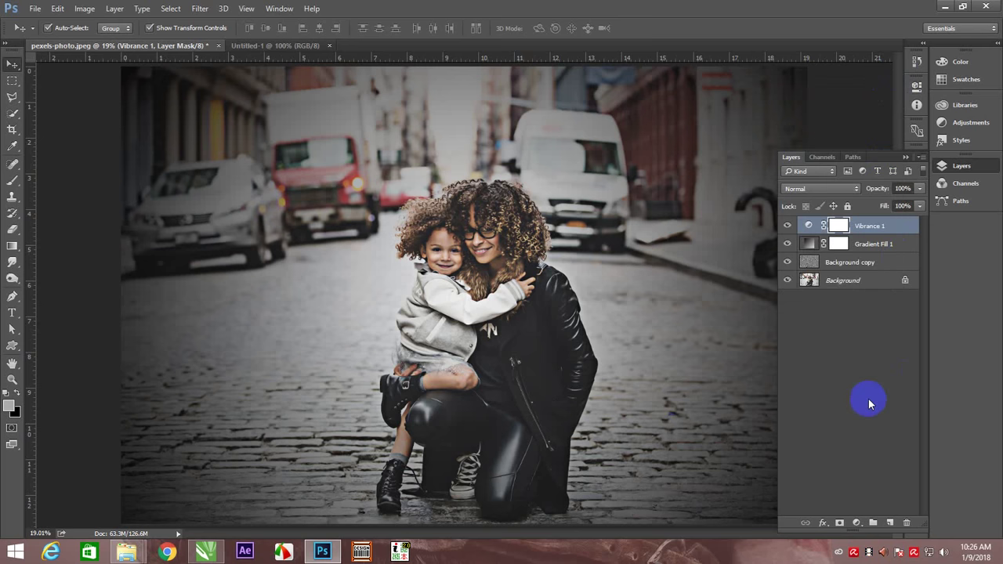
# Step: Create a Gradient Map layer and choose the Violet, Orange gradient preset
pyautogui.click(856, 523)
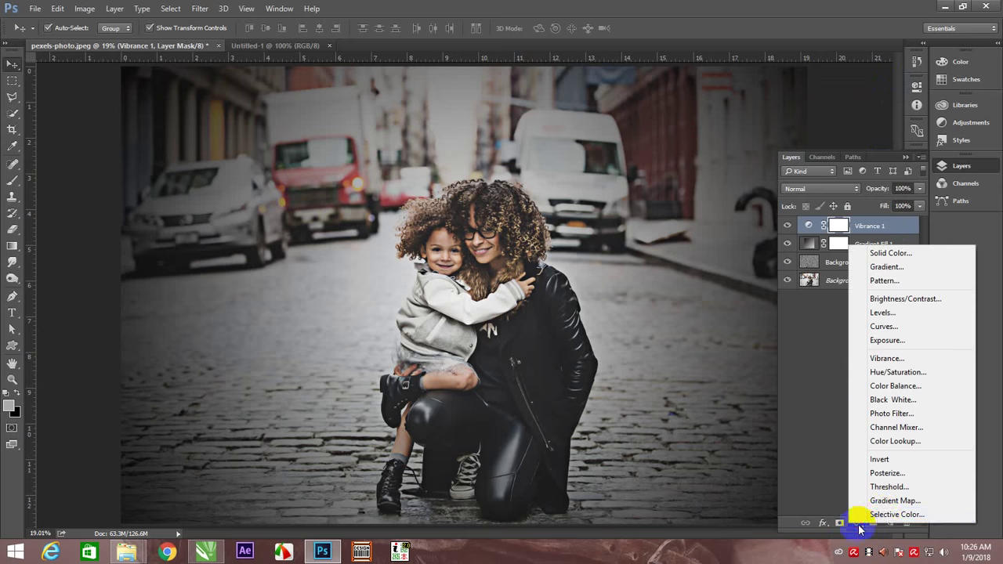
pyautogui.click(894, 502)
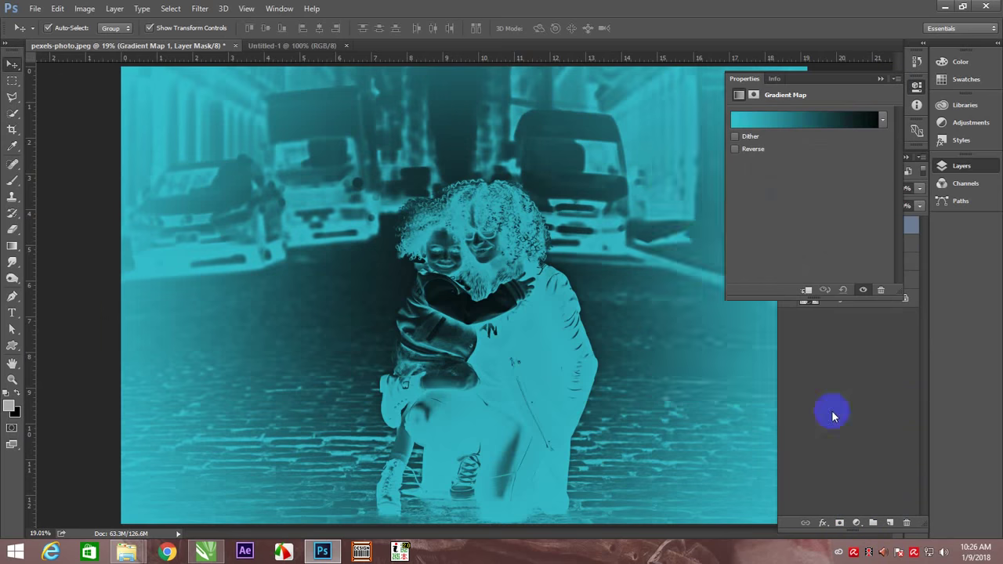
pyautogui.click(796, 119)
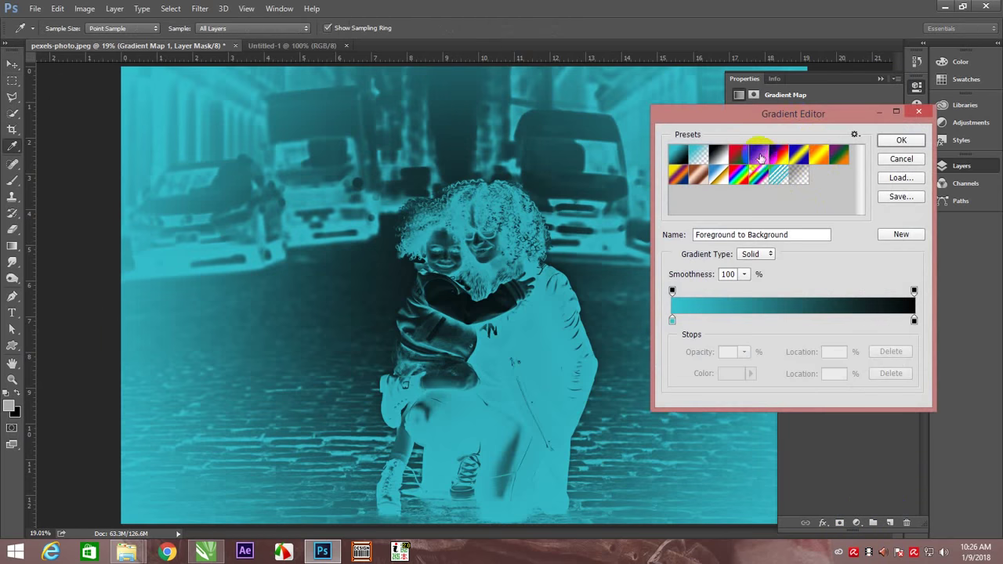
pyautogui.click(739, 155)
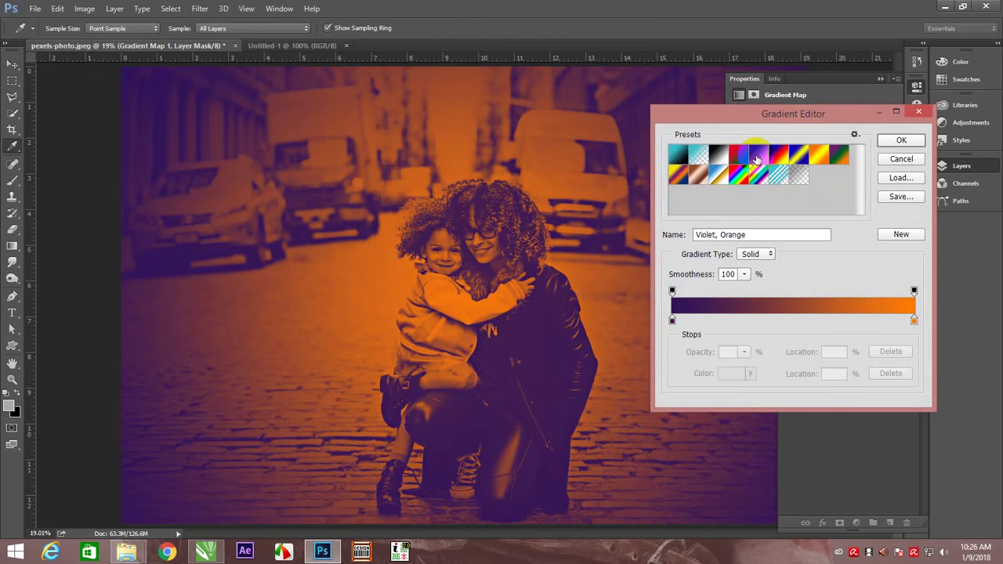
# Step: Change the gradient's left stop to a deep dark navy blue
pyautogui.click(672, 320)
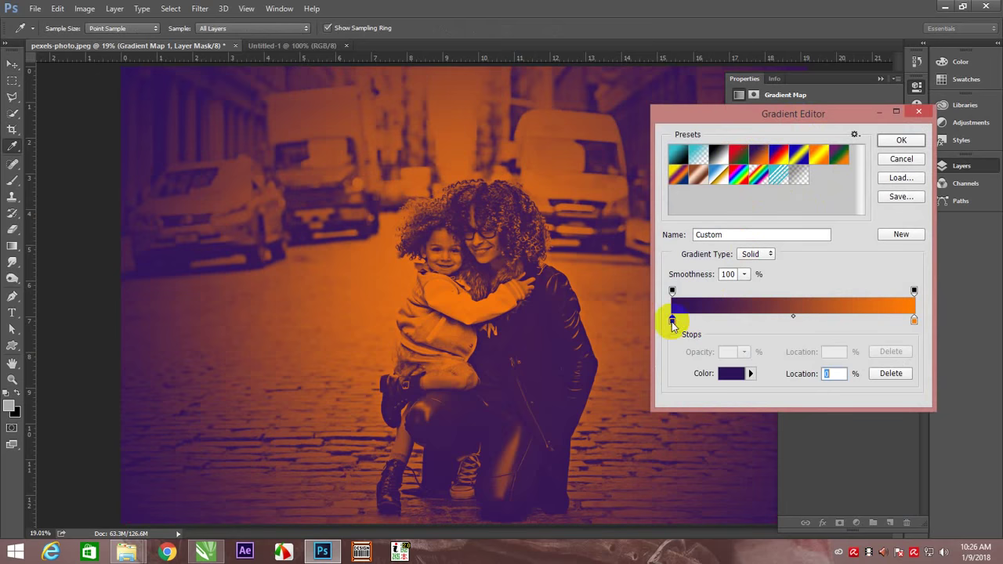
pyautogui.click(731, 373)
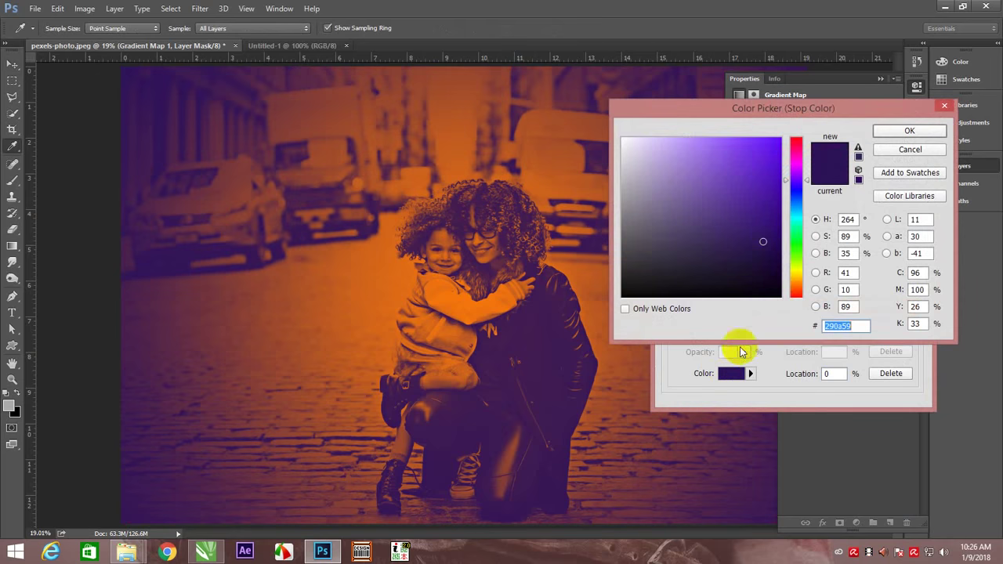
pyautogui.moveTo(803, 248); pyautogui.dragTo(798, 163)
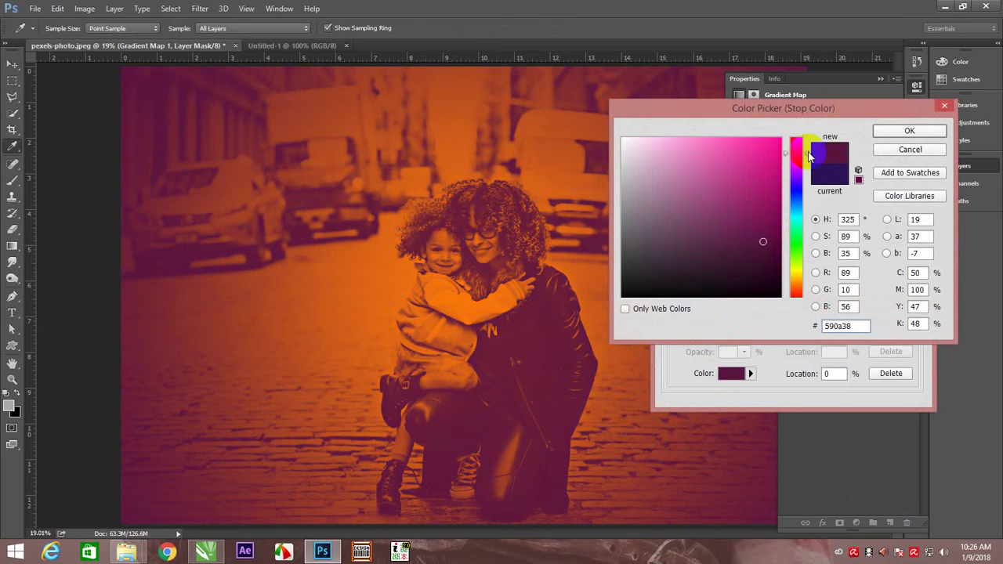
pyautogui.moveTo(809, 156); pyautogui.dragTo(807, 210)
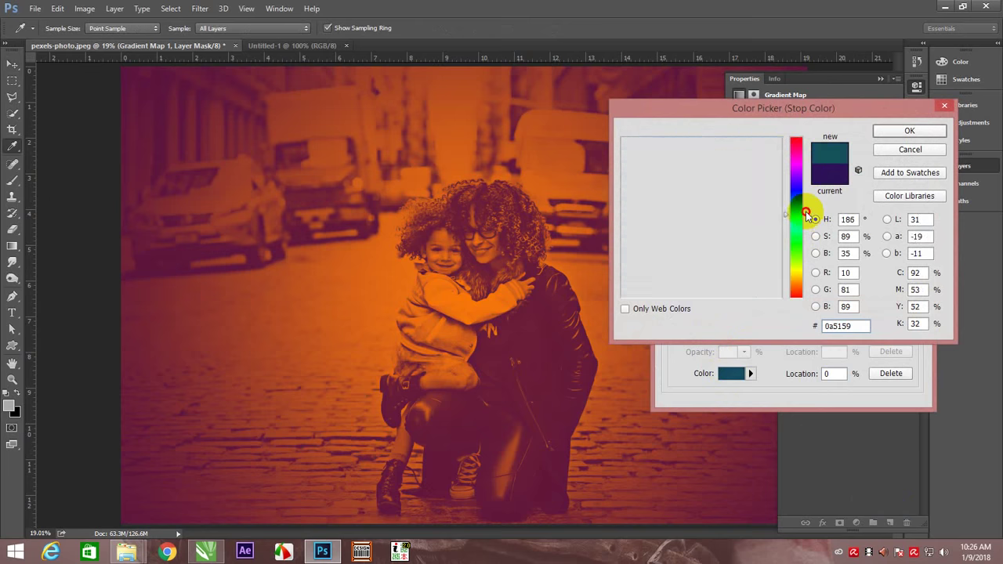
pyautogui.click(917, 130)
# Step: Change the gradient's right stop to a coral red
pyautogui.click(914, 321)
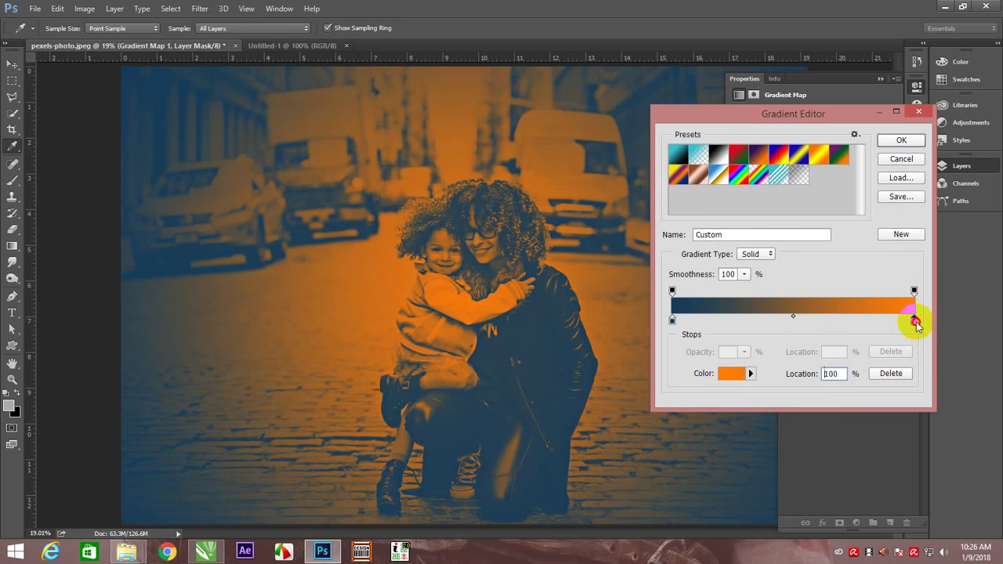
pyautogui.click(731, 373)
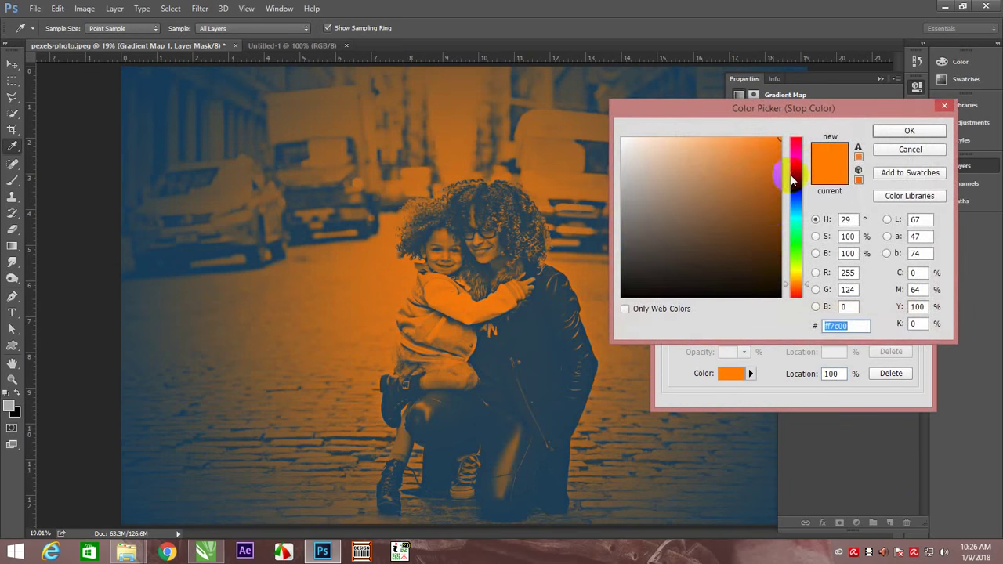
pyautogui.click(796, 152)
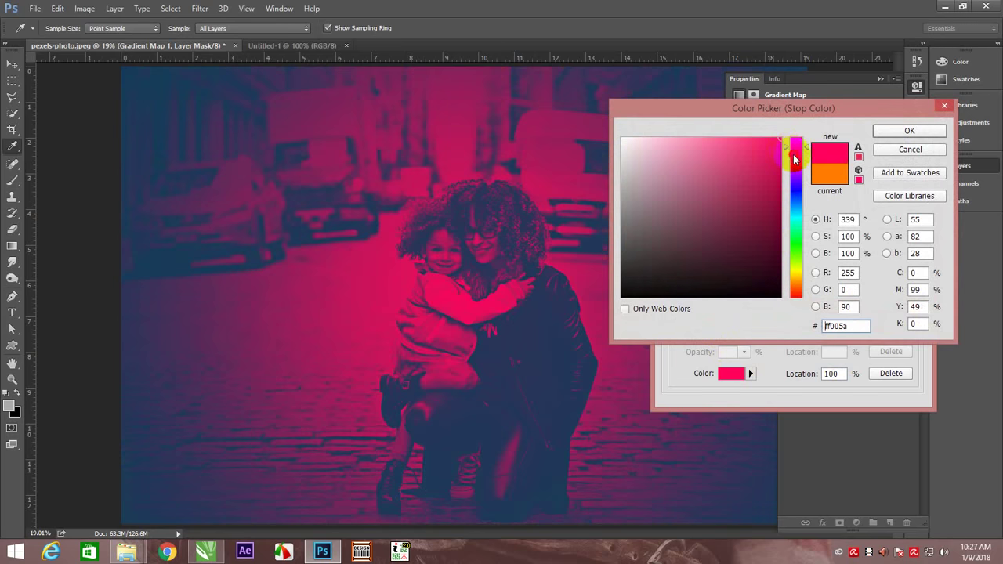
pyautogui.moveTo(795, 159); pyautogui.dragTo(796, 139)
pyautogui.click(727, 153)
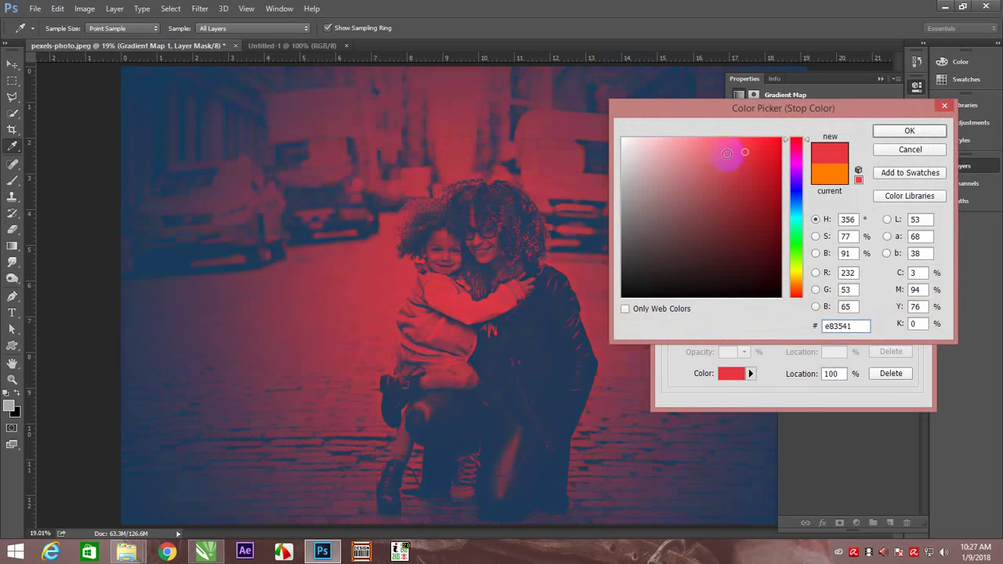
pyautogui.moveTo(715, 155); pyautogui.dragTo(742, 146)
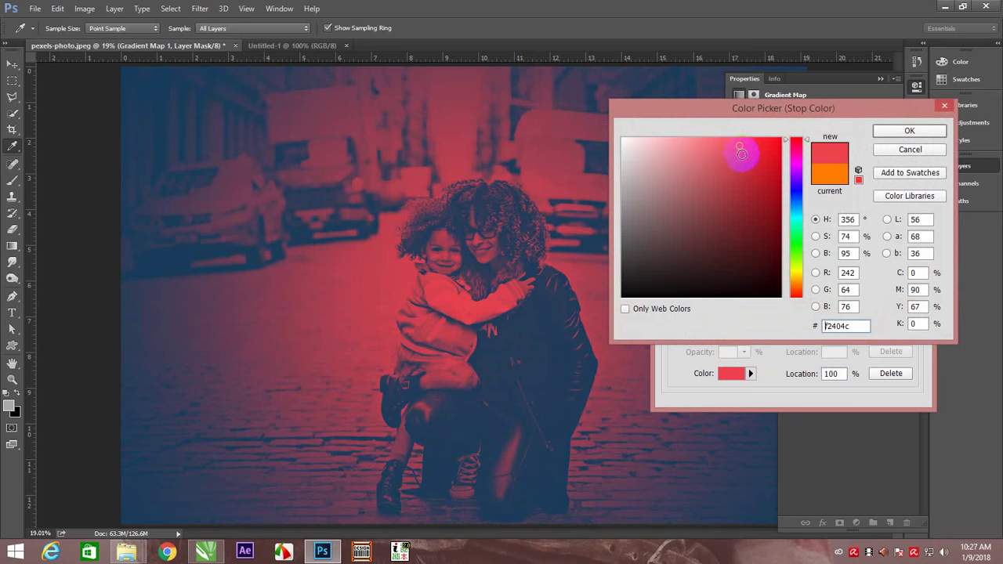
pyautogui.click(893, 130)
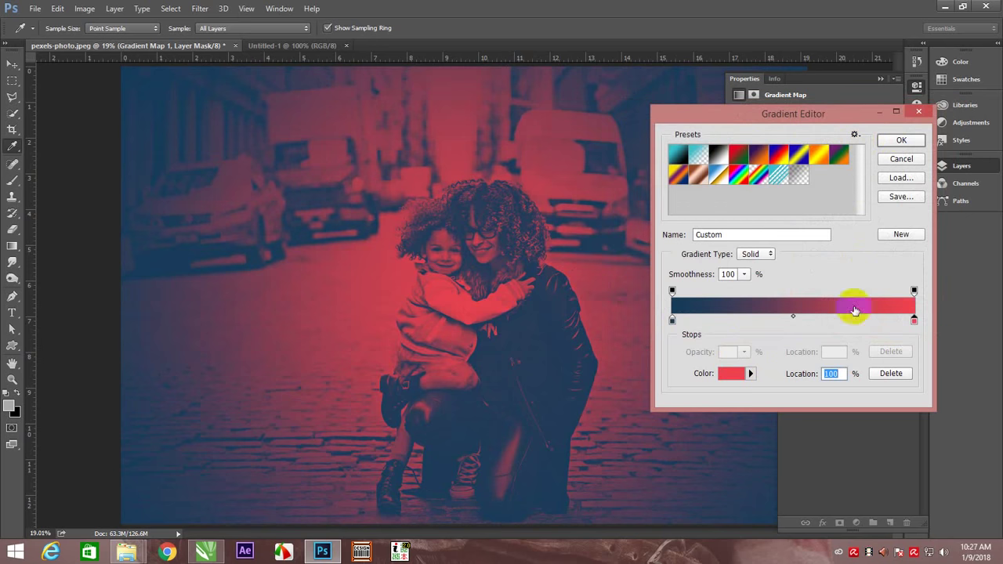
# Step: Apply the blue-to-red gradient map and blend it in Soft Light after previewing nearby modes
pyautogui.click(901, 141)
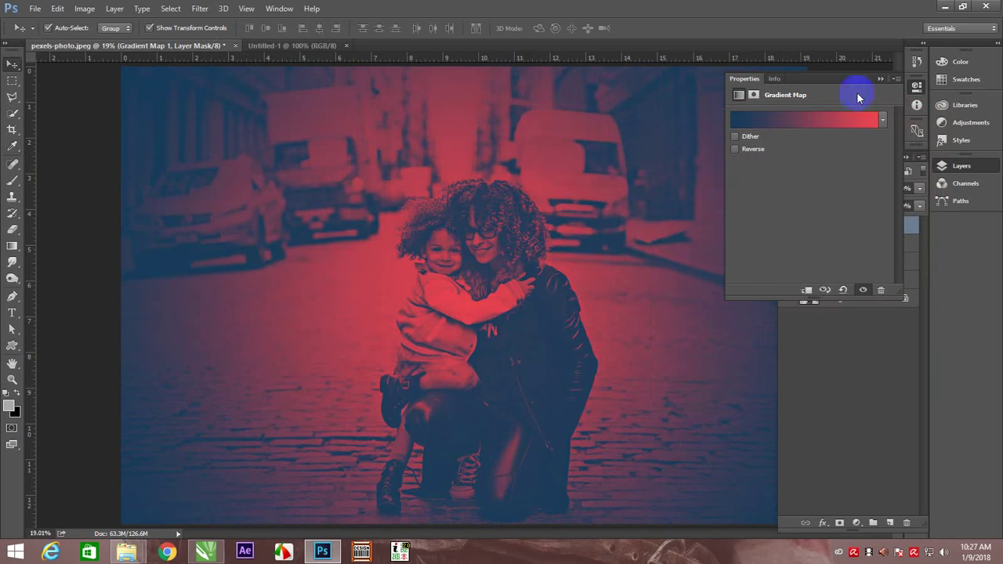
pyautogui.click(880, 78)
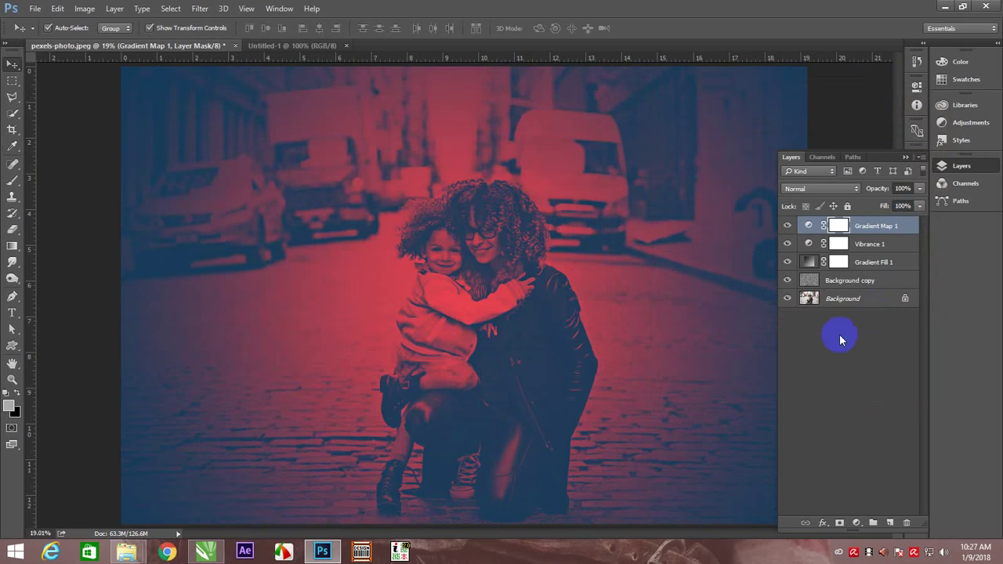
pyautogui.click(831, 189)
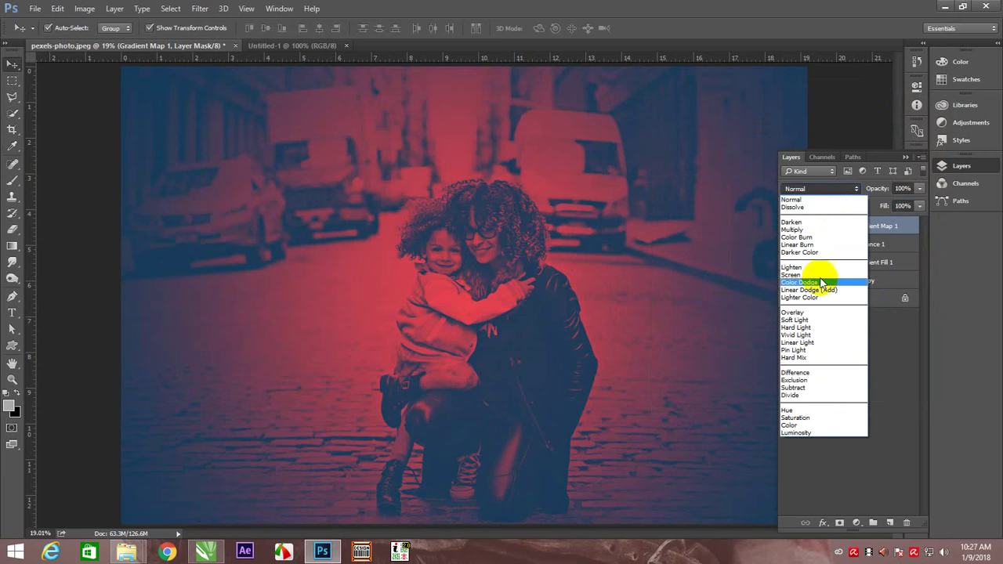
pyautogui.click(815, 321)
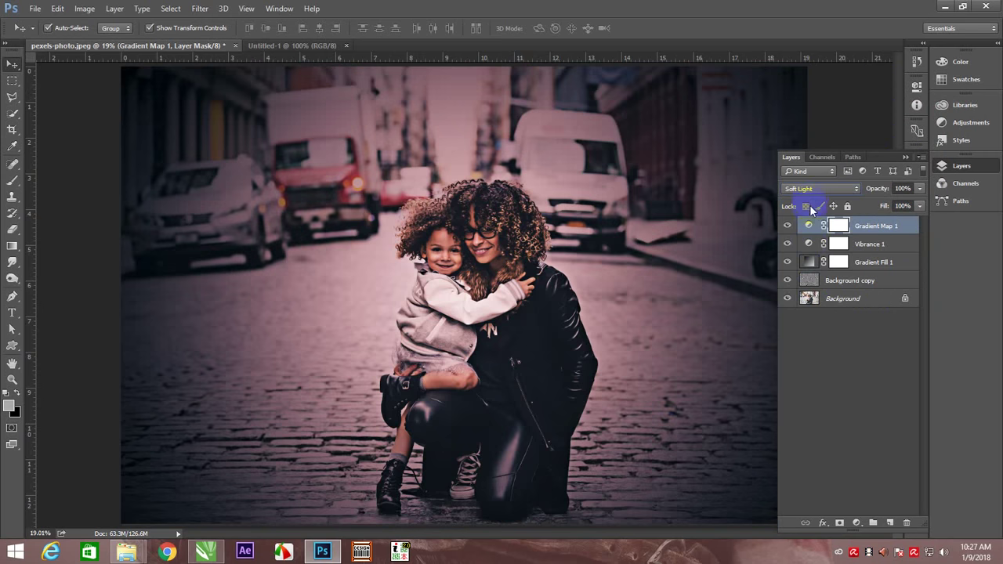
pyautogui.press('Up')
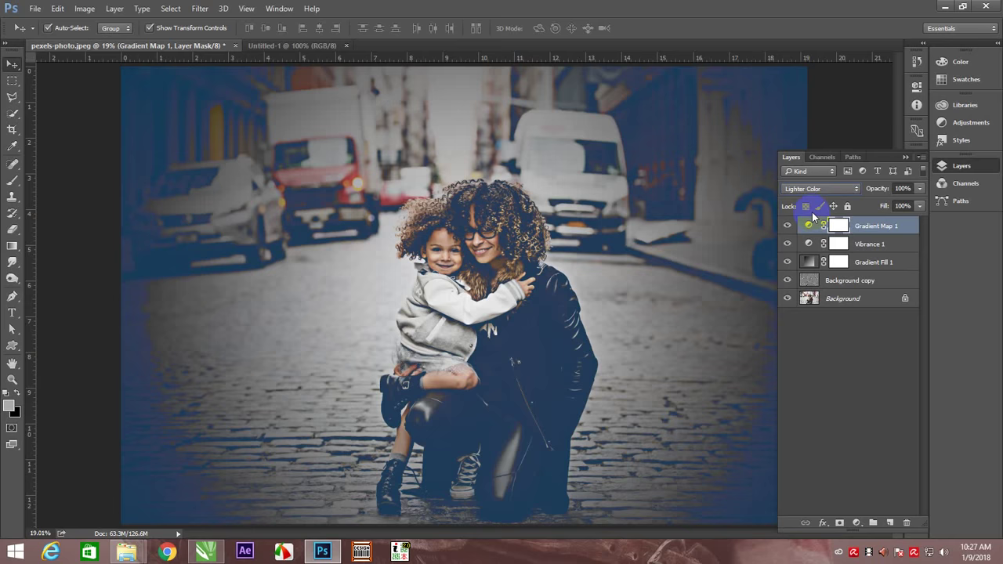
pyautogui.press('Down')
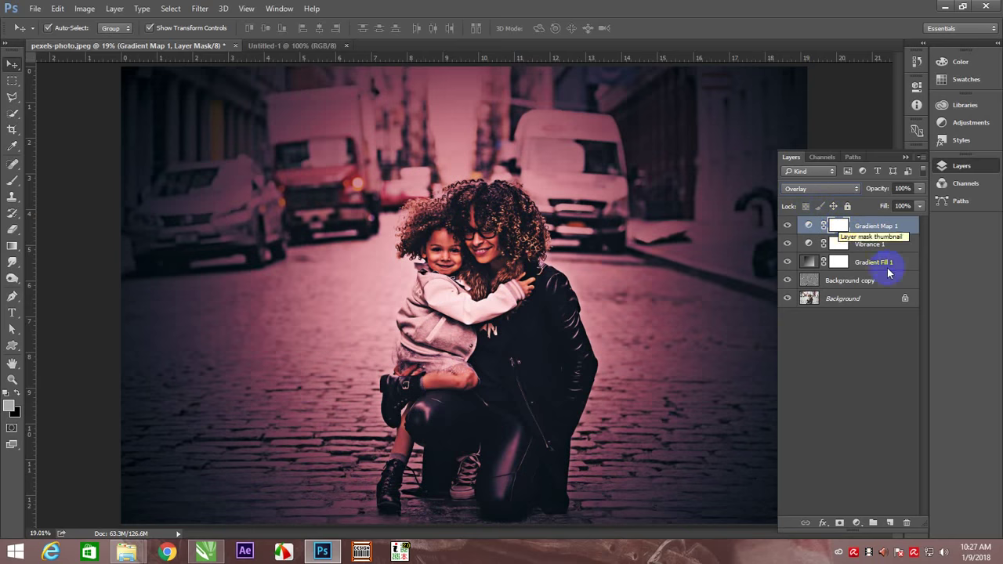
pyautogui.press('Down')
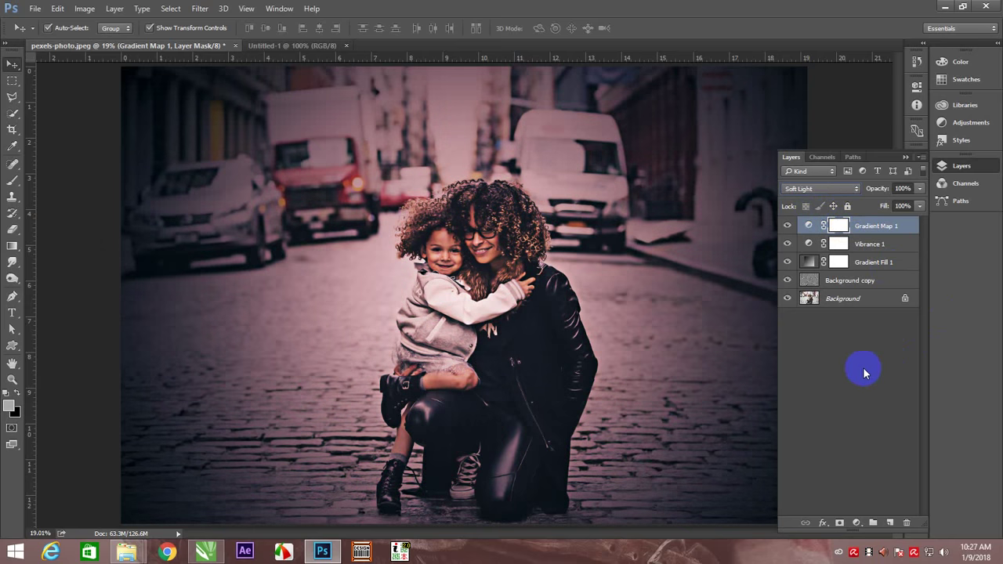
# Step: Recolour the gradient map's right stop to burnt orange (d5511d) and apply it
pyautogui.doubleClick(809, 226)
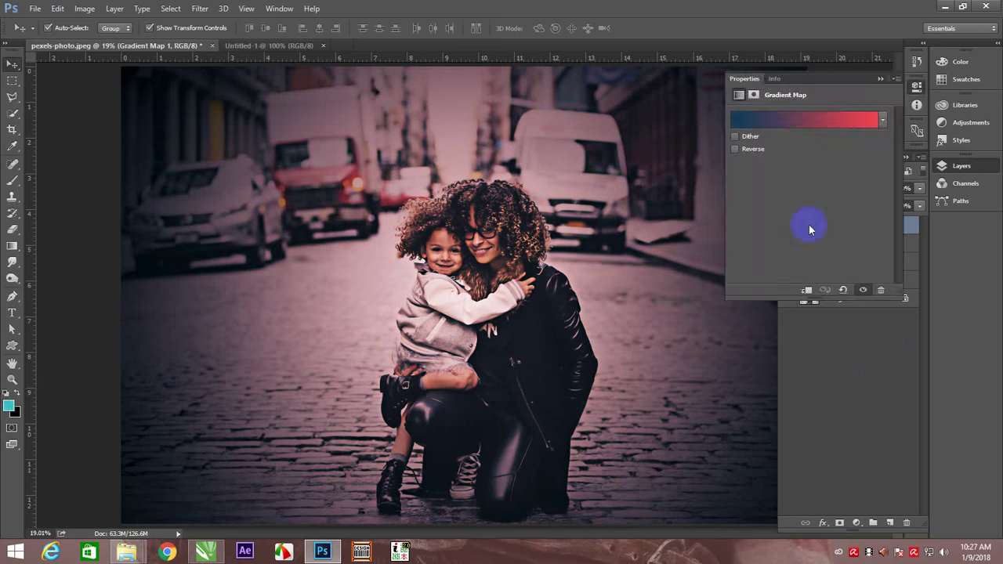
pyautogui.click(839, 122)
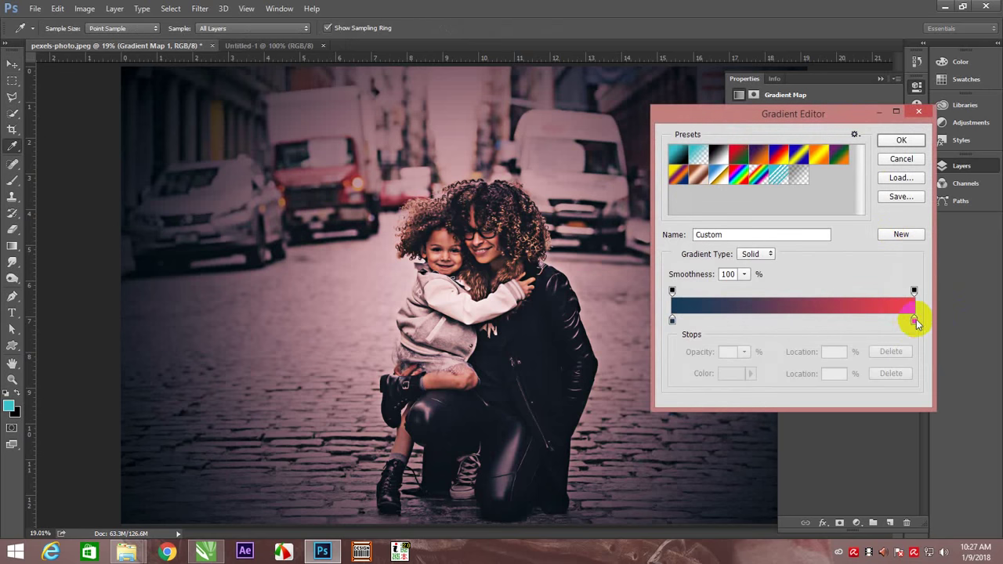
pyautogui.click(914, 320)
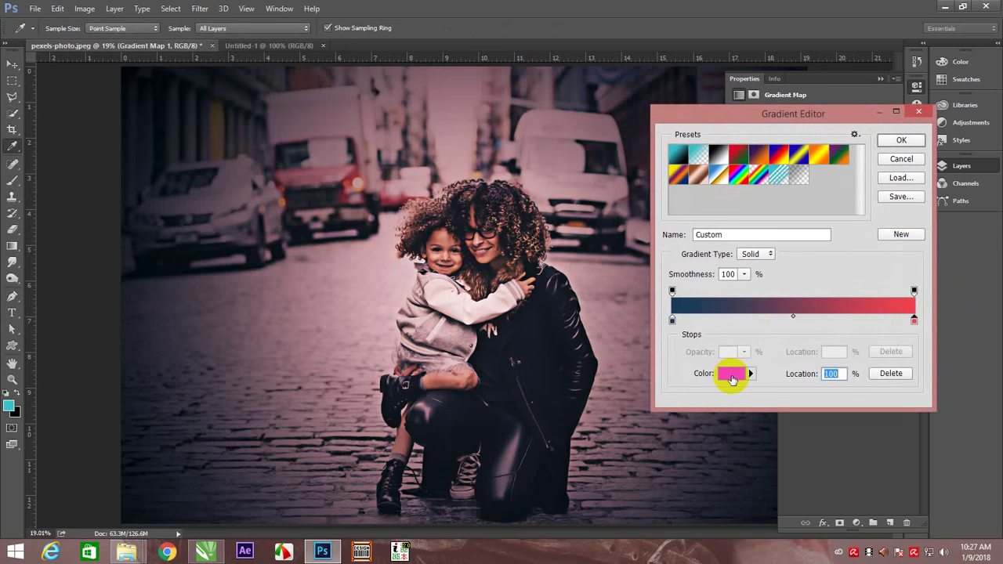
pyautogui.click(732, 376)
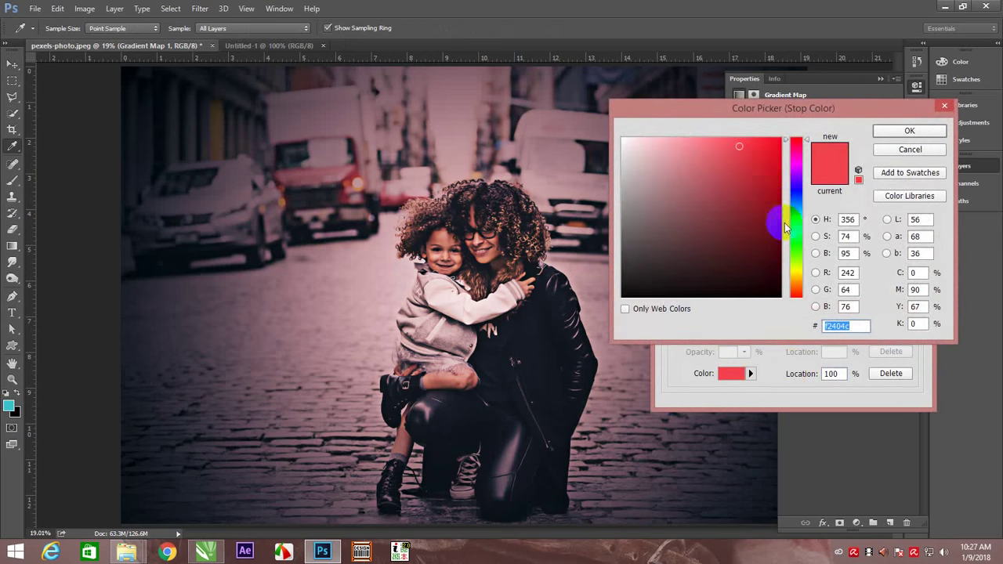
pyautogui.moveTo(796, 226)
pyautogui.mouseDown()
pyautogui.moveTo(797, 159)
pyautogui.moveTo(800, 293)
pyautogui.mouseUp()
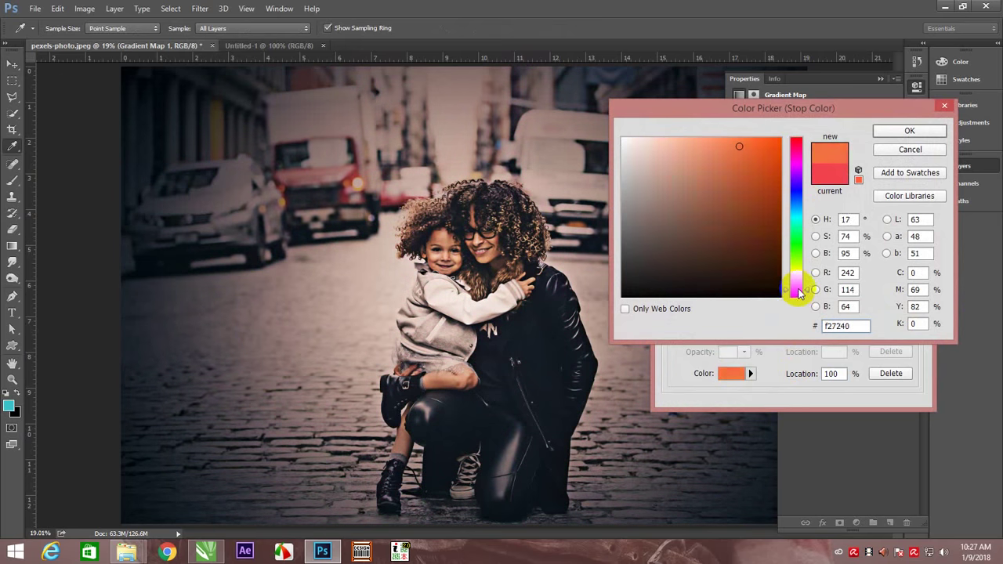
pyautogui.moveTo(754, 154); pyautogui.dragTo(760, 164)
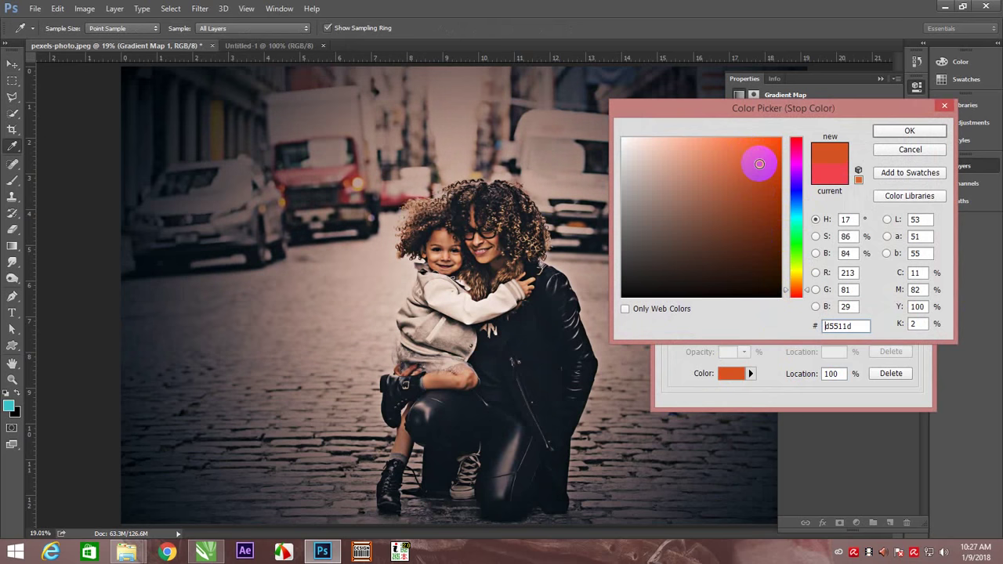
pyautogui.click(911, 132)
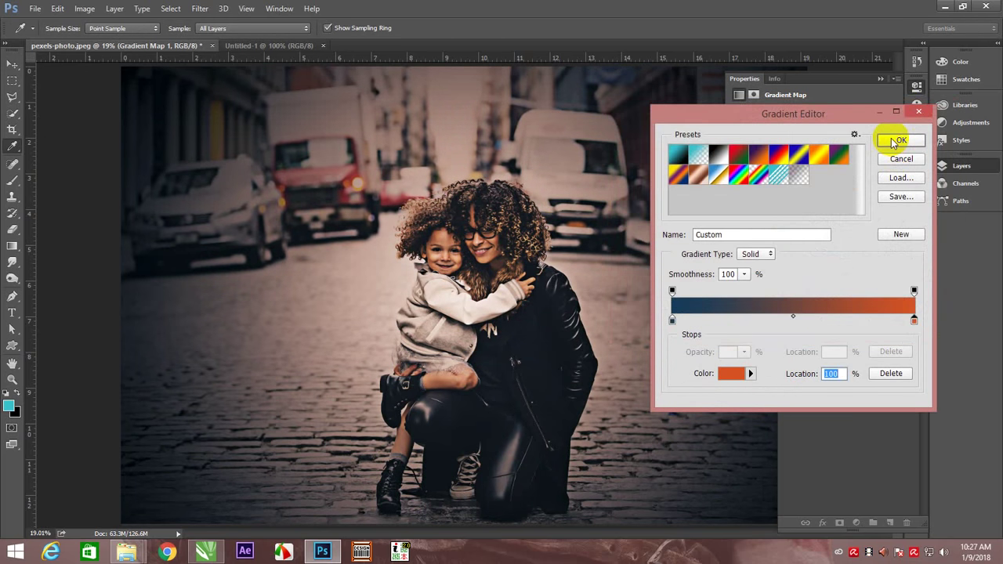
pyautogui.click(895, 142)
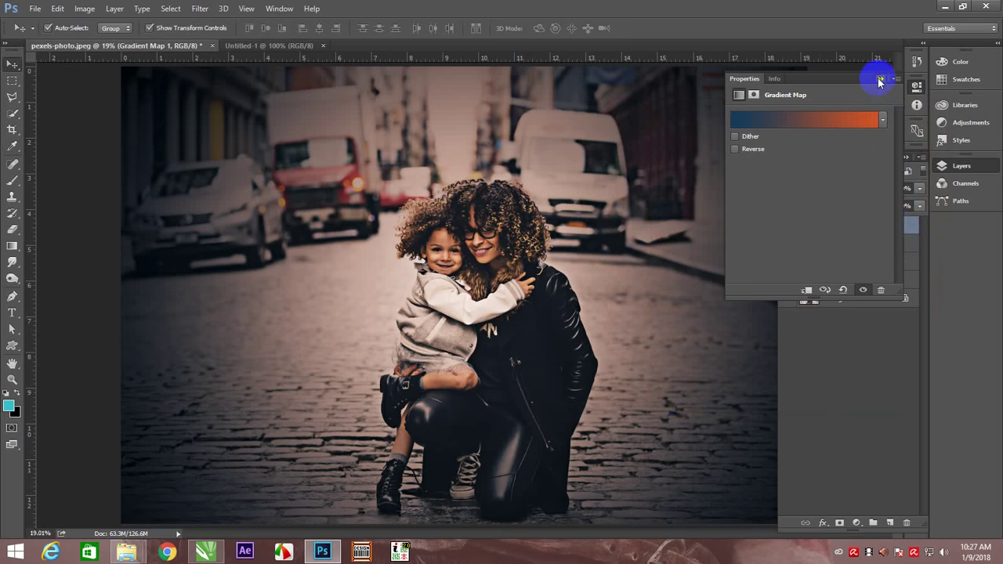
# Step: Add a Levels layer above Gradient Map 1 and raise its black point
pyautogui.click(881, 81)
pyautogui.click(854, 372)
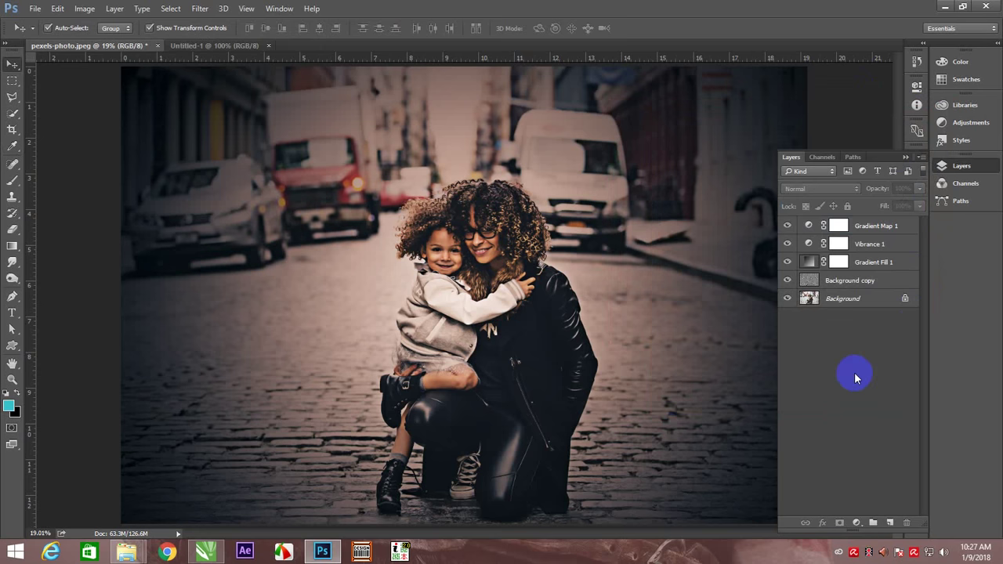
pyautogui.click(859, 229)
pyautogui.click(857, 523)
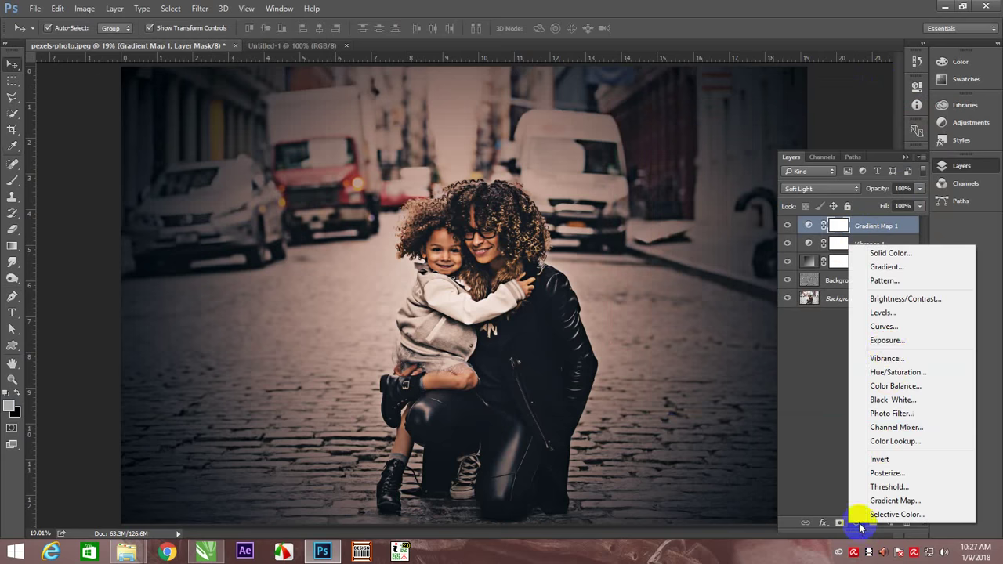
pyautogui.click(885, 313)
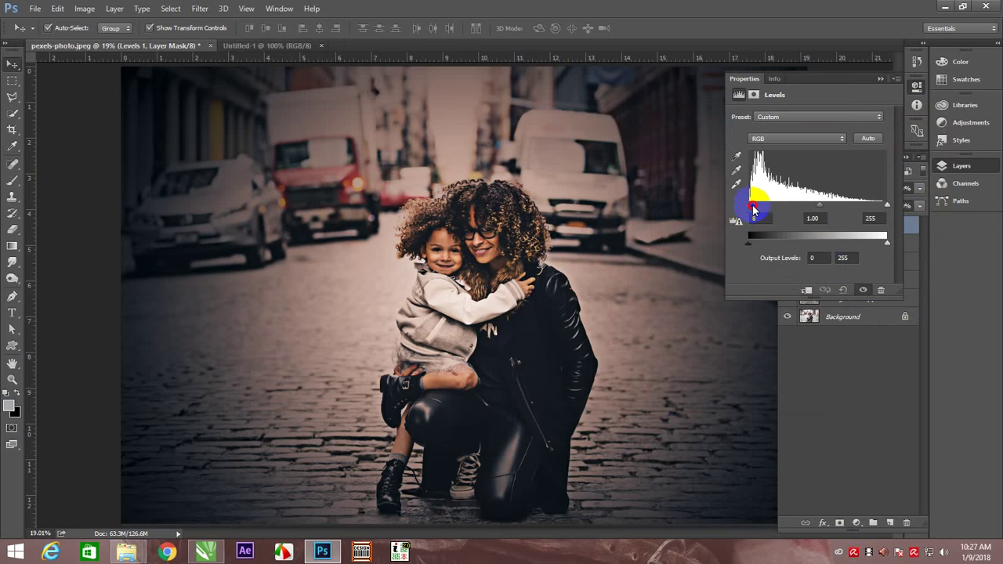
pyautogui.moveTo(753, 208); pyautogui.dragTo(758, 210)
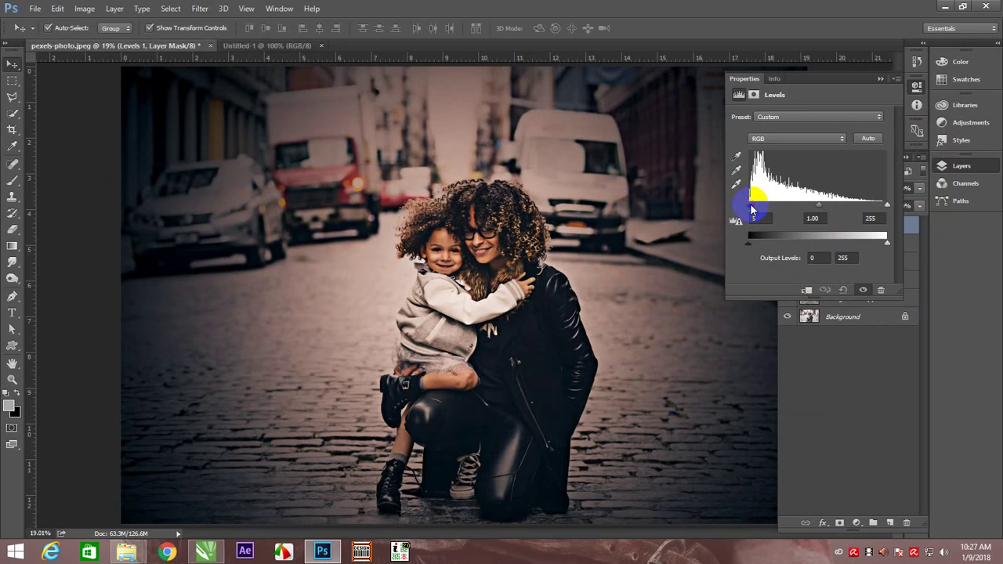
# Step: Set the Red channel black input to 14 and Blue inputs to 7–233
pyautogui.click(812, 139)
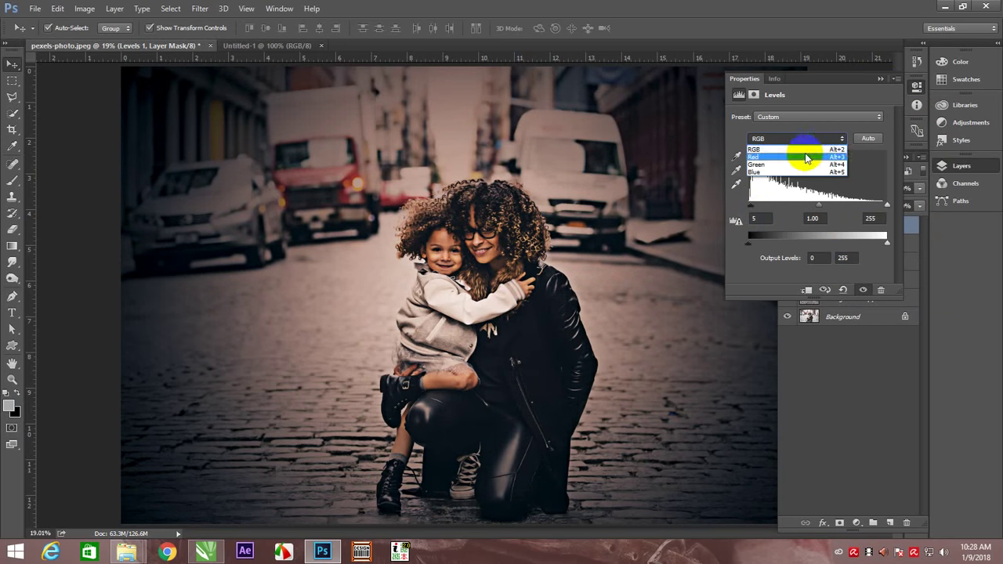
pyautogui.click(806, 158)
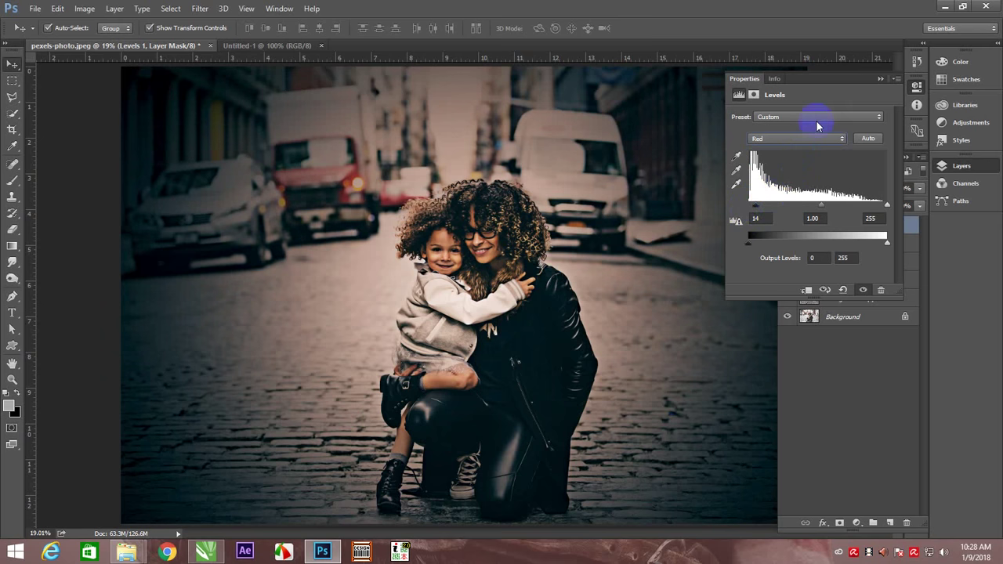
pyautogui.click(773, 140)
pyautogui.click(780, 173)
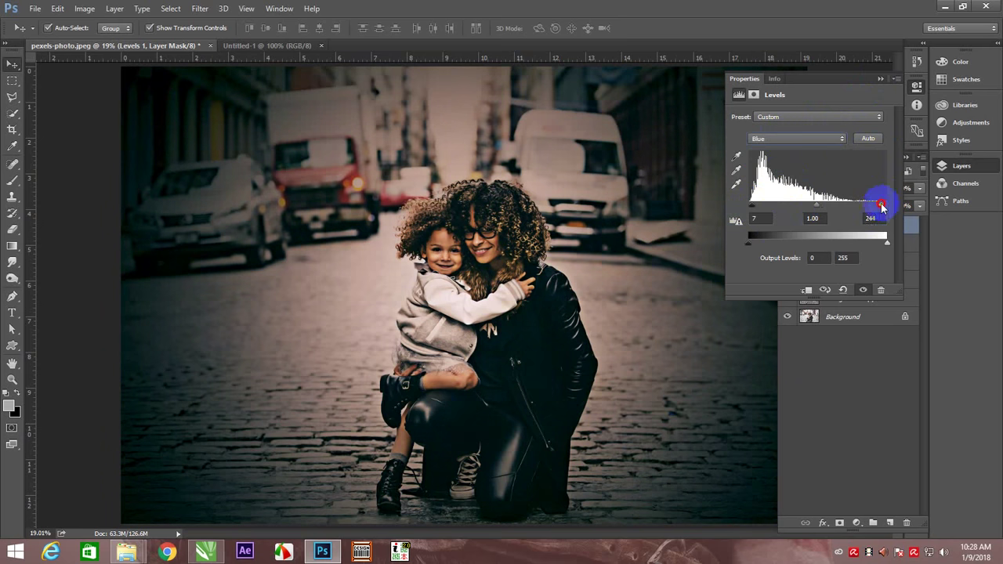
pyautogui.click(881, 80)
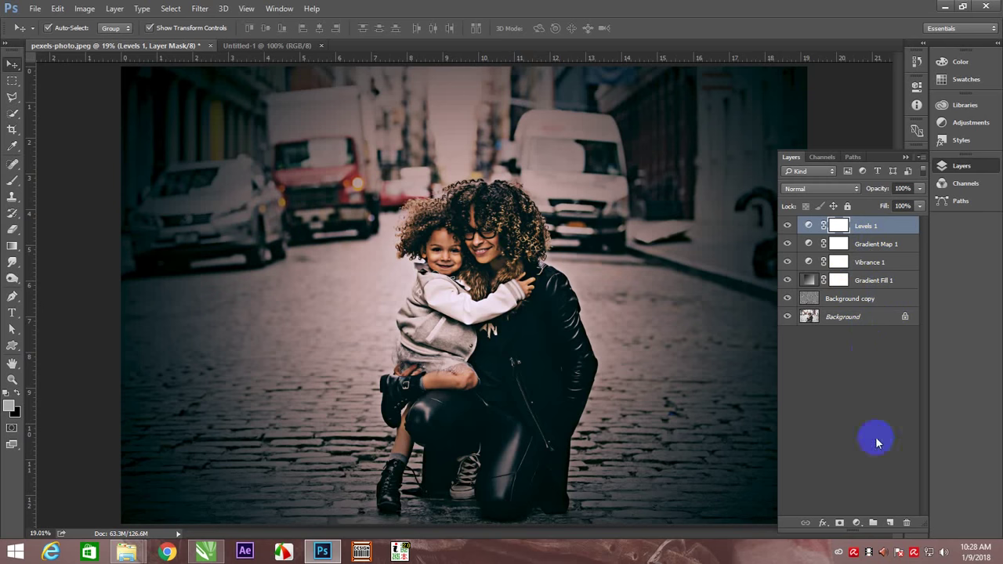
# Step: Add a Curves 1 layer above Levels 1 with its RGB midpoint nudged slightly down
pyautogui.click(856, 522)
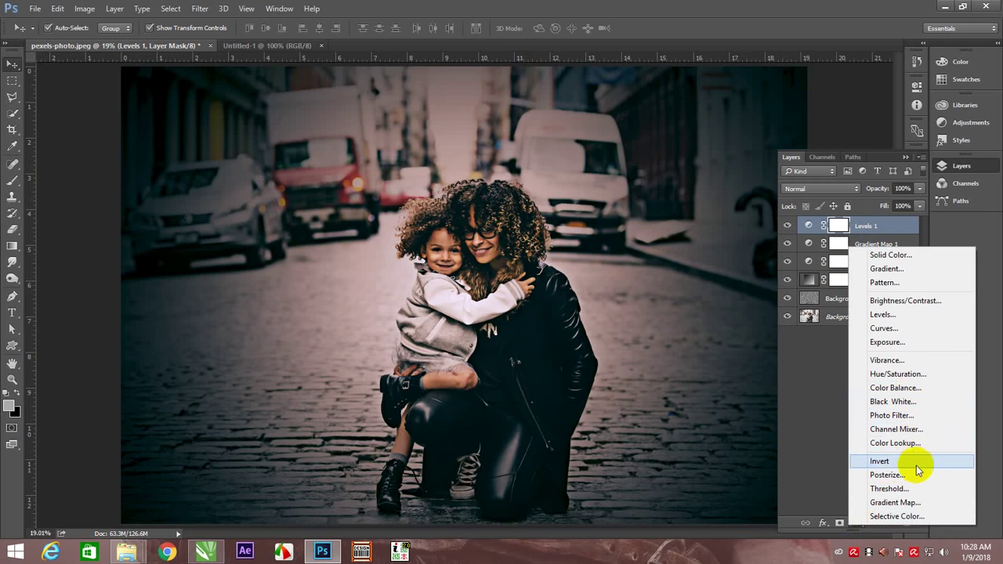
pyautogui.click(883, 328)
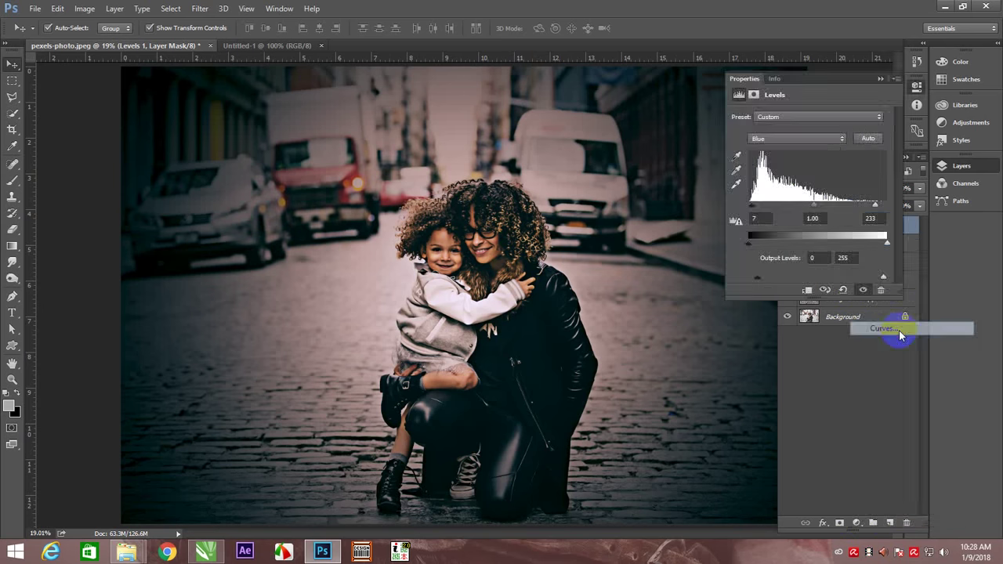
pyautogui.click(820, 208)
pyautogui.moveTo(820, 208); pyautogui.dragTo(822, 209)
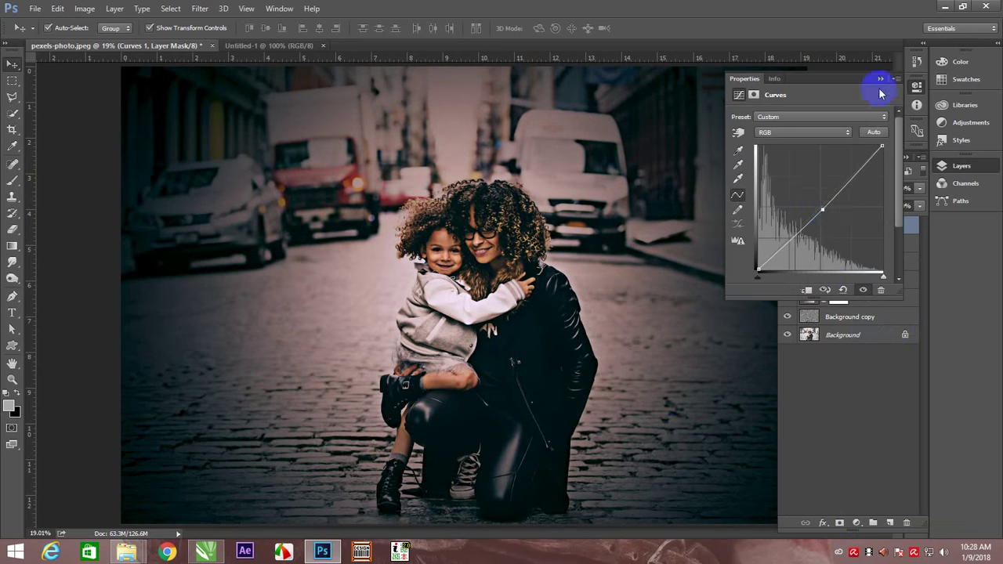
pyautogui.click(879, 79)
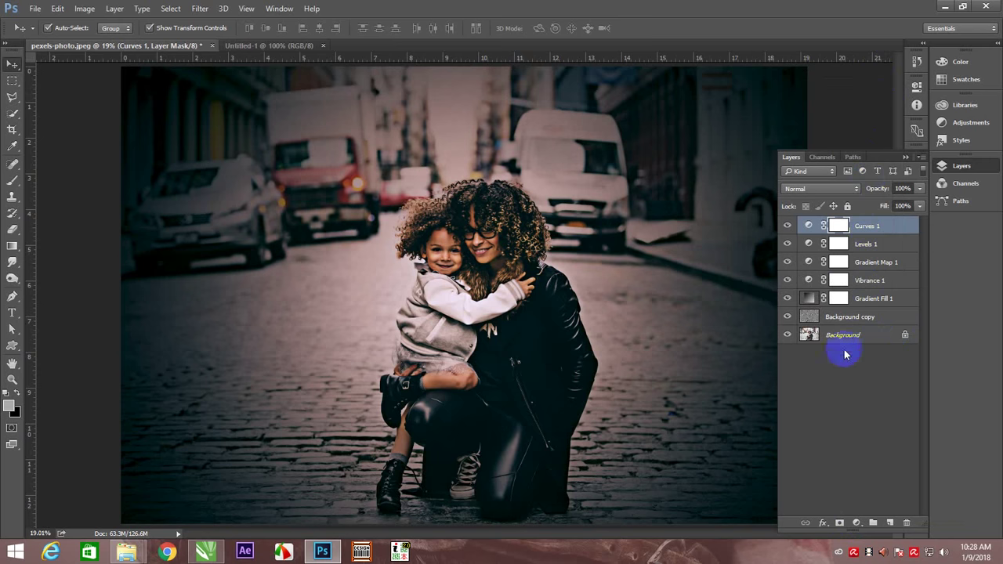
pyautogui.click(856, 523)
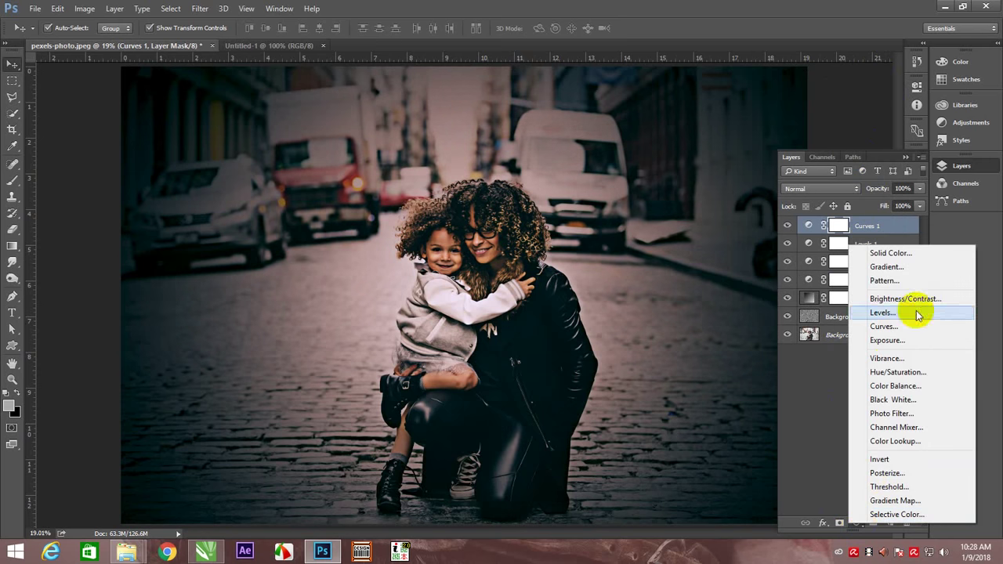
# Step: Create Color Balance 1 with midtones at Cyan–Red +1, Magenta–Green 0, Yellow–Blue +3
pyautogui.click(905, 385)
pyautogui.click(793, 146)
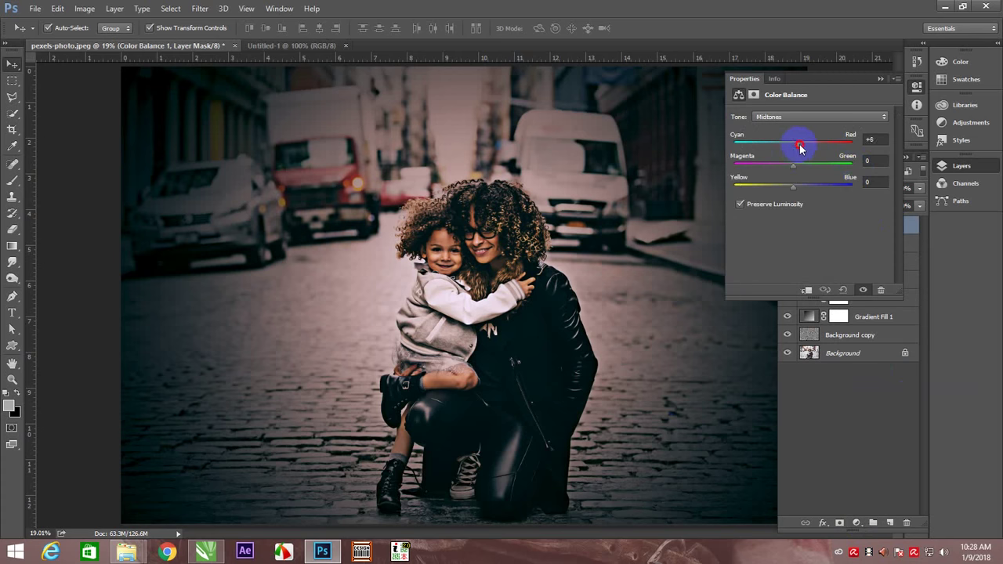
pyautogui.moveTo(811, 147); pyautogui.dragTo(784, 154)
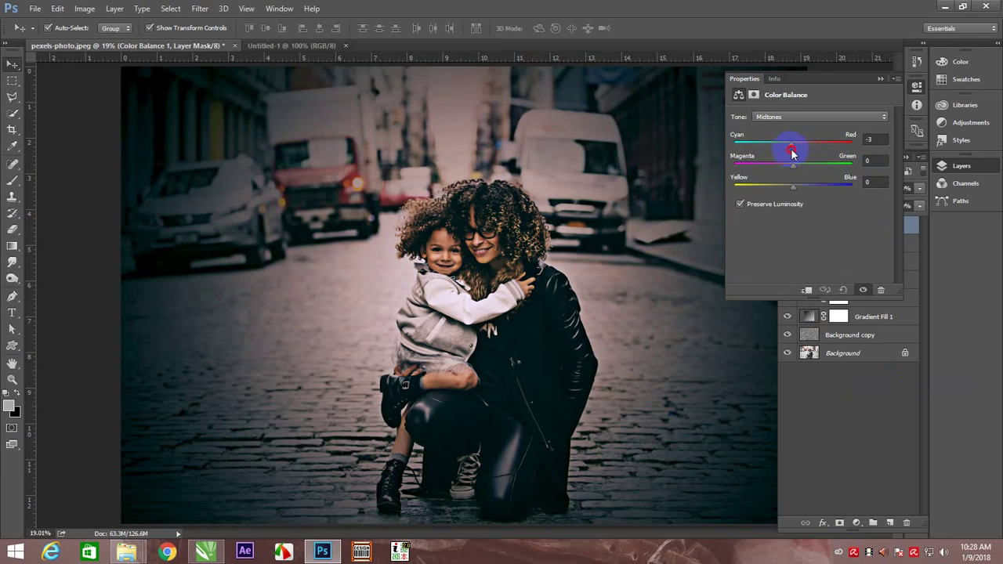
pyautogui.moveTo(794, 153); pyautogui.dragTo(796, 168)
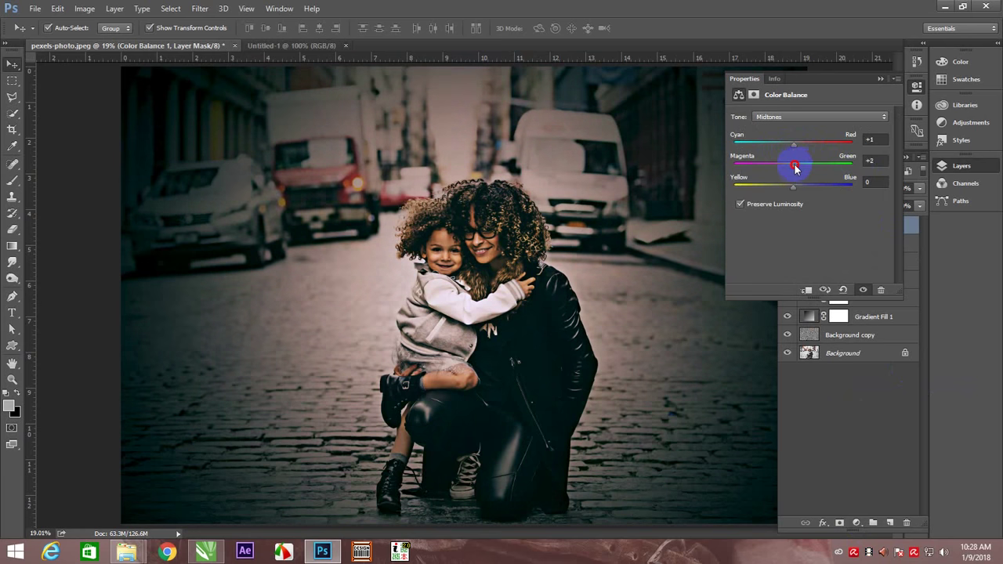
pyautogui.click(870, 161)
pyautogui.write('0')
pyautogui.press('Return')
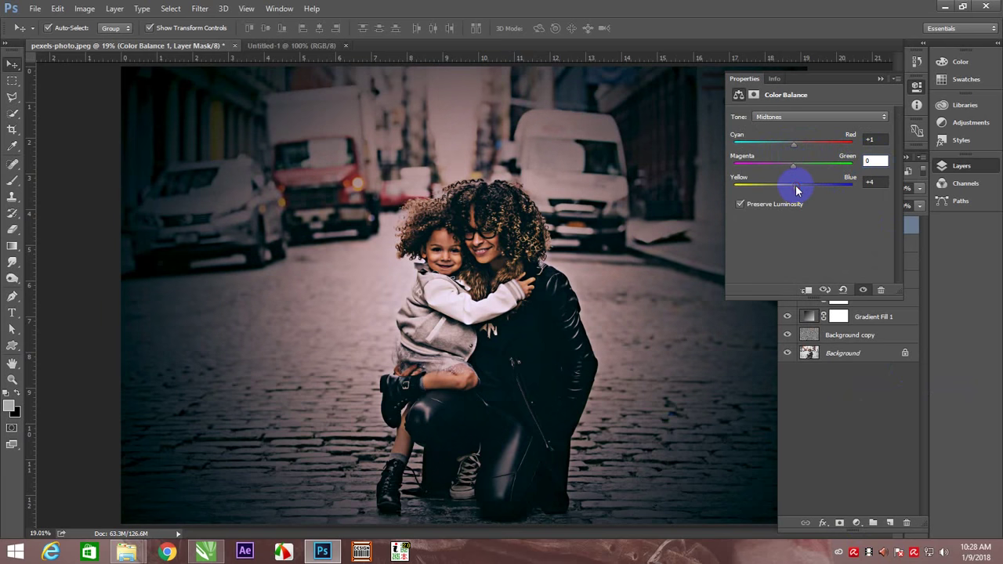
pyautogui.moveTo(786, 192); pyautogui.dragTo(793, 194)
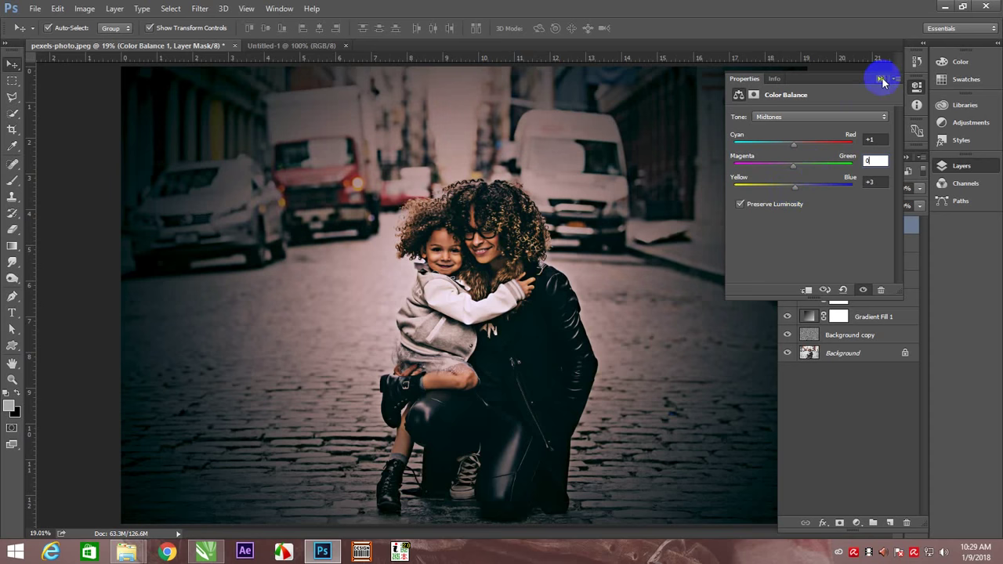
pyautogui.click(881, 80)
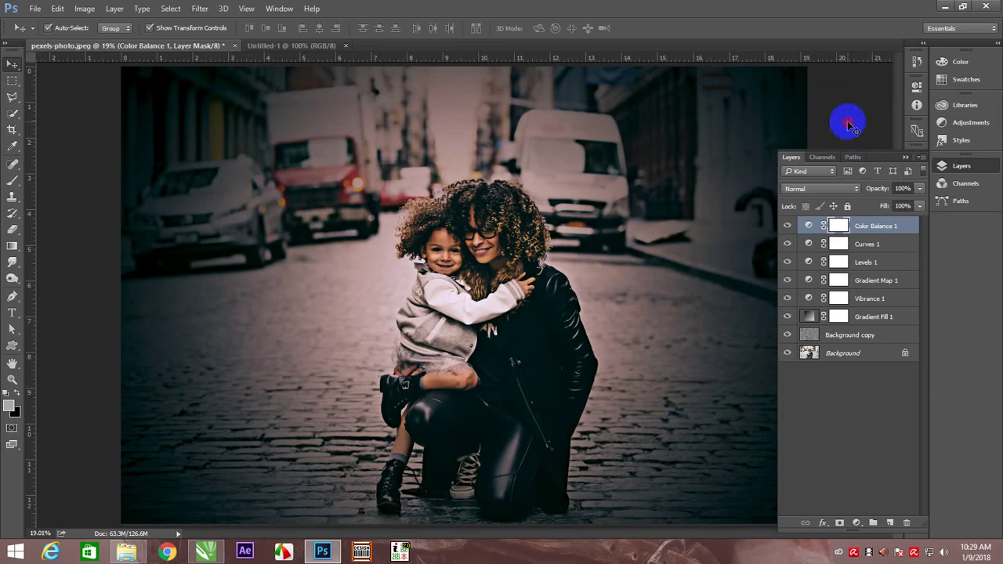
pyautogui.click(849, 123)
# Step: Select the Color Balance 1 layer as the insertion point
pyautogui.rightClick(466, 197)
pyautogui.press('Escape')
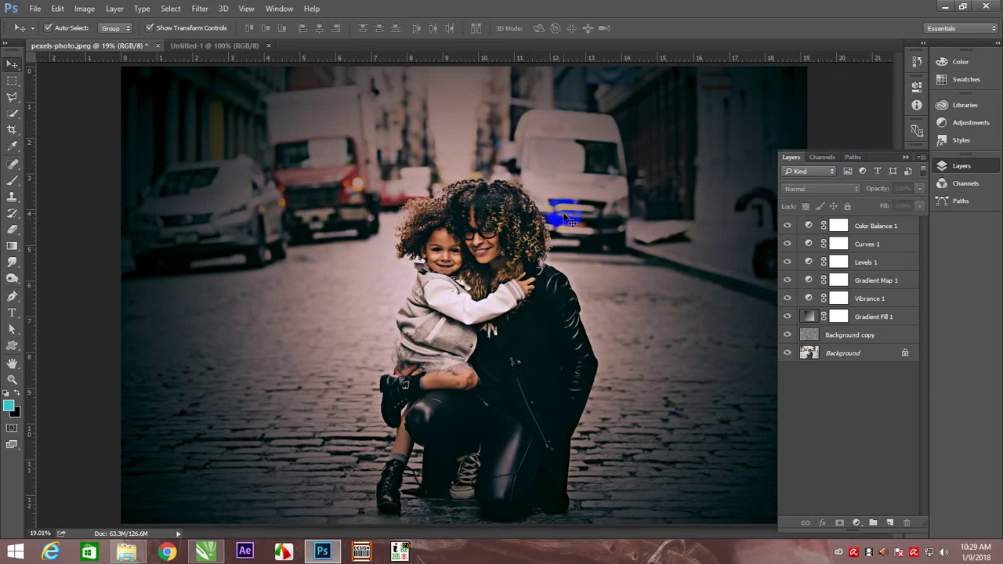
pyautogui.click(876, 227)
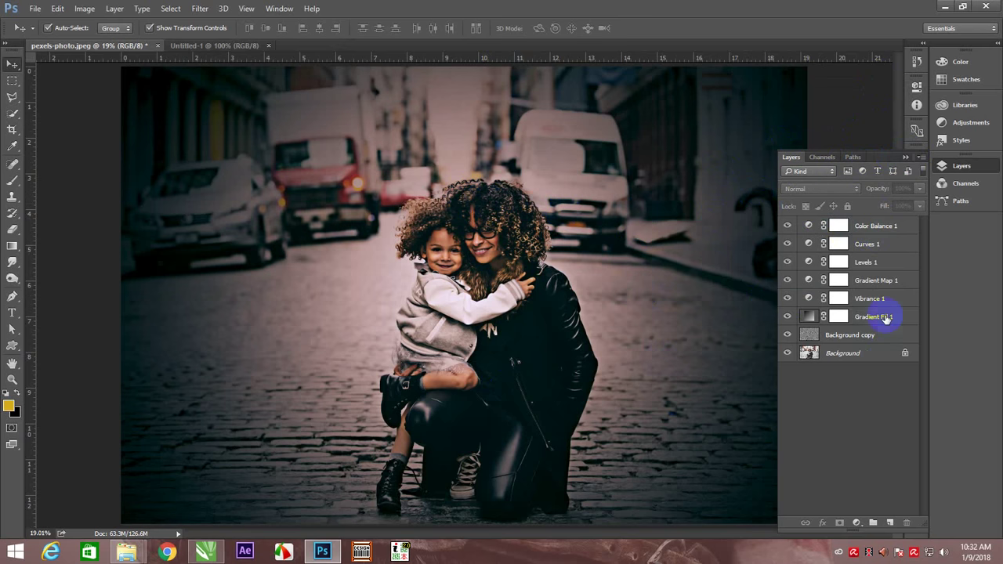
pyautogui.click(878, 228)
# Step: Add a Curves 2 layer with an RGB midpoint, then collapse the layer panels
pyautogui.click(856, 523)
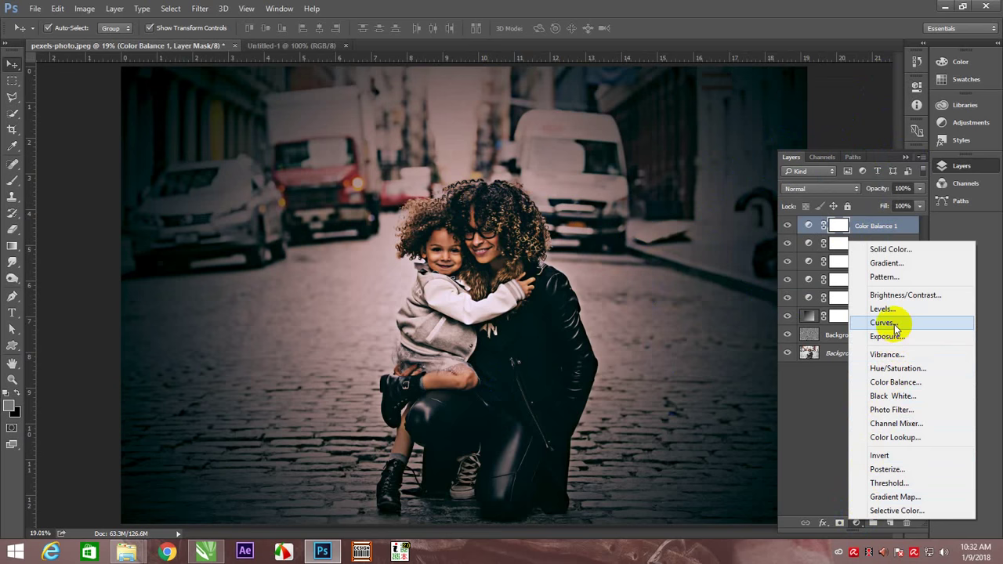
pyautogui.click(894, 325)
pyautogui.click(826, 206)
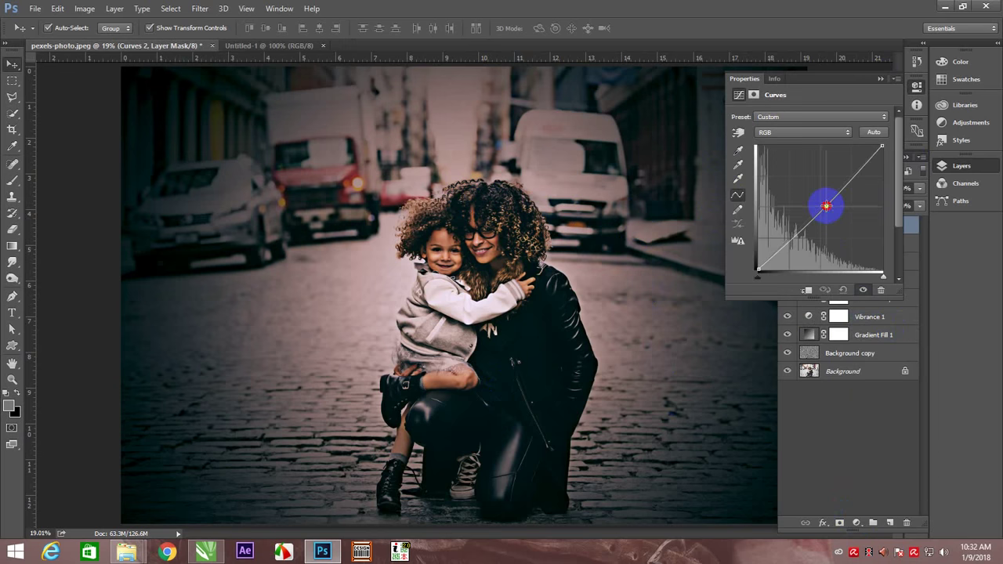
pyautogui.click(880, 78)
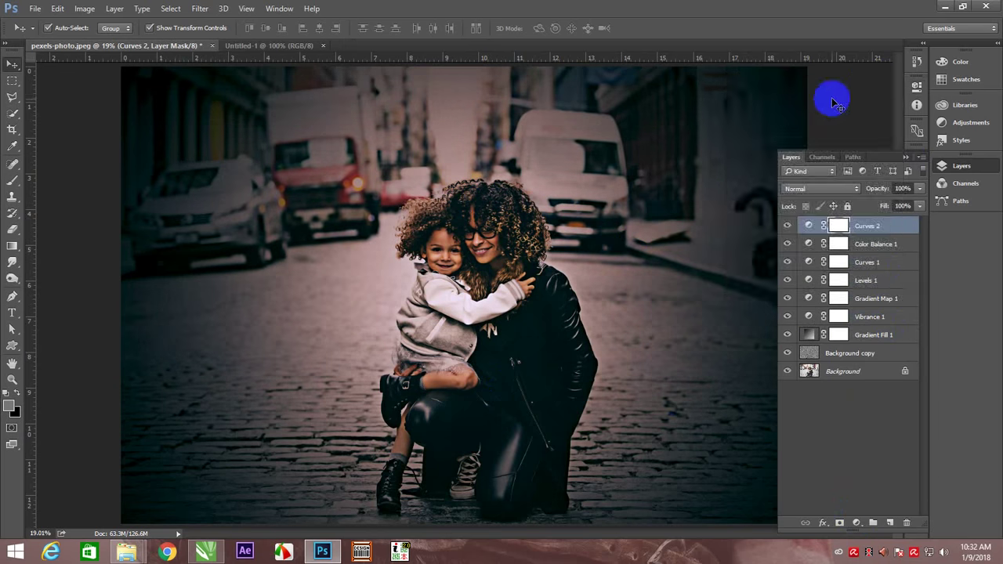
pyautogui.click(909, 158)
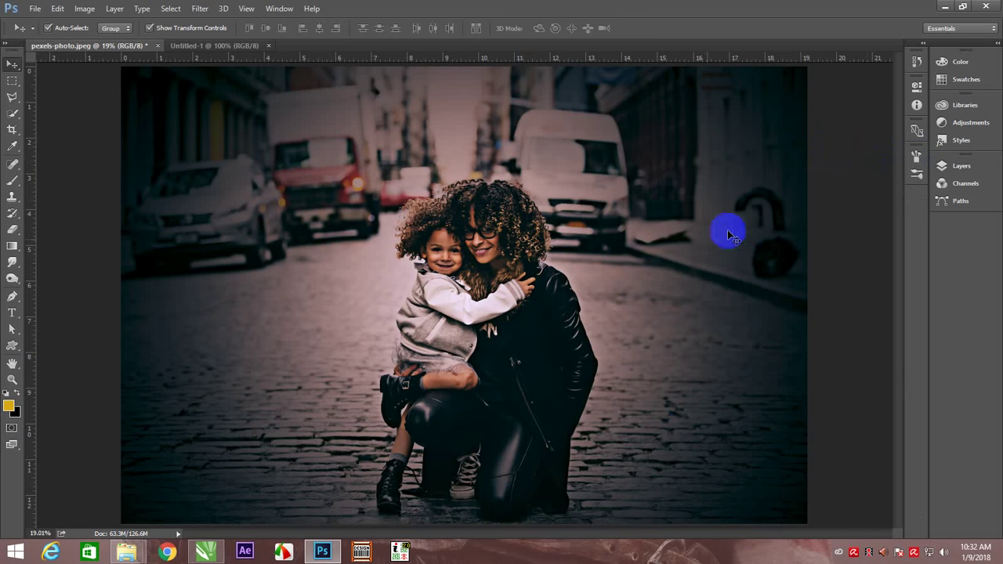
pyautogui.click(490, 301)
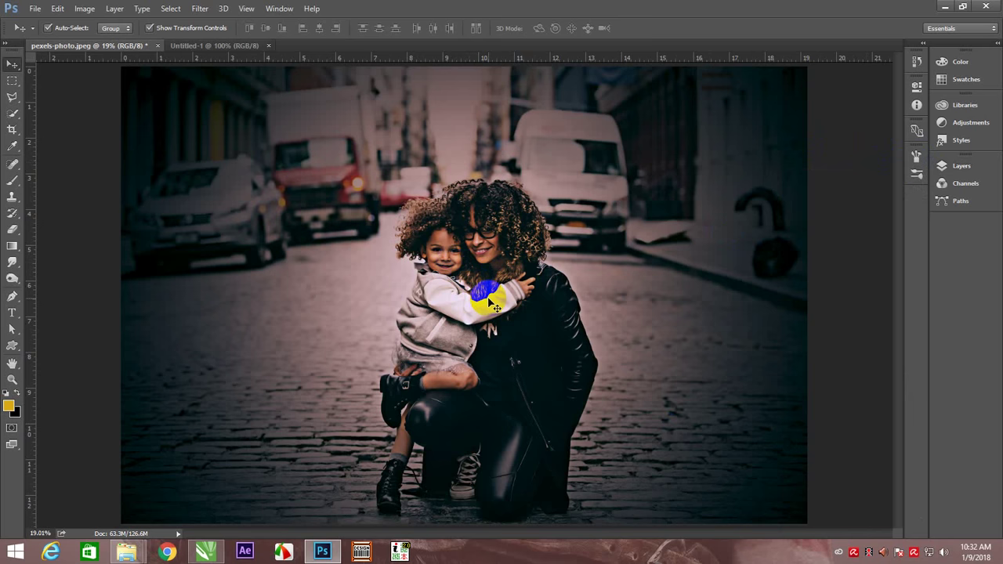